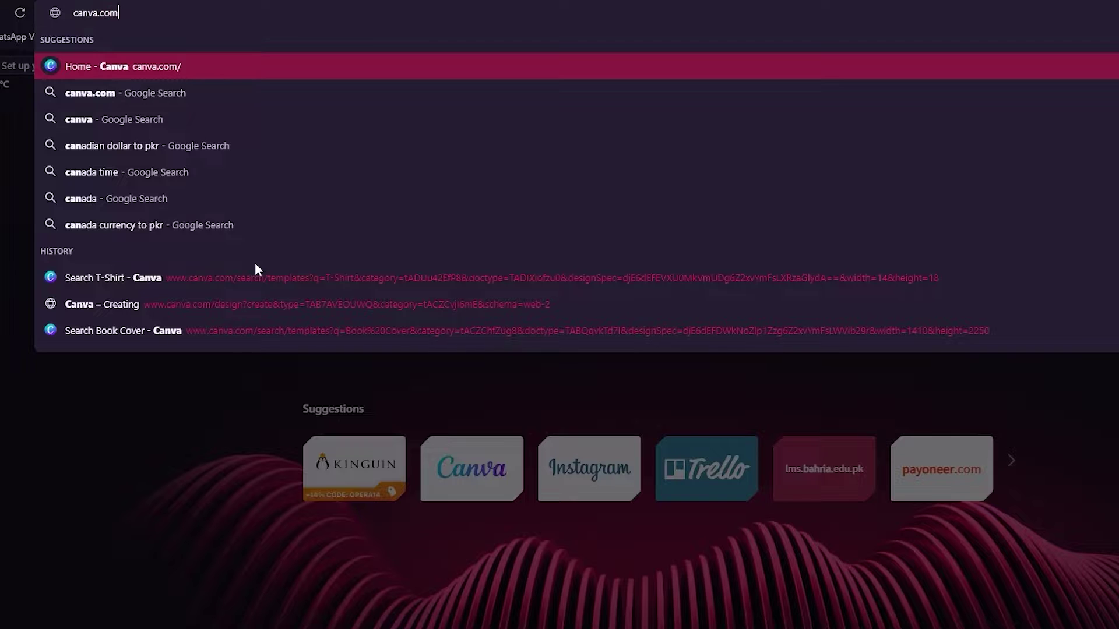
# Open canva.com and search the templates for Kids Birthday Invitation (Square)
pyautogui.press('Return')
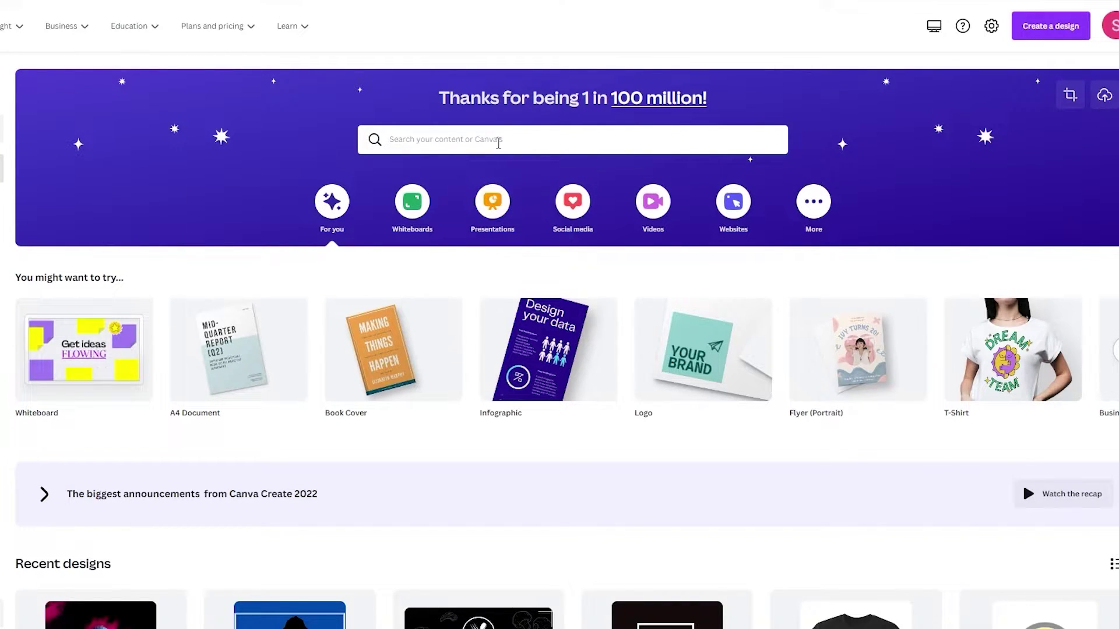
pyautogui.click(498, 142)
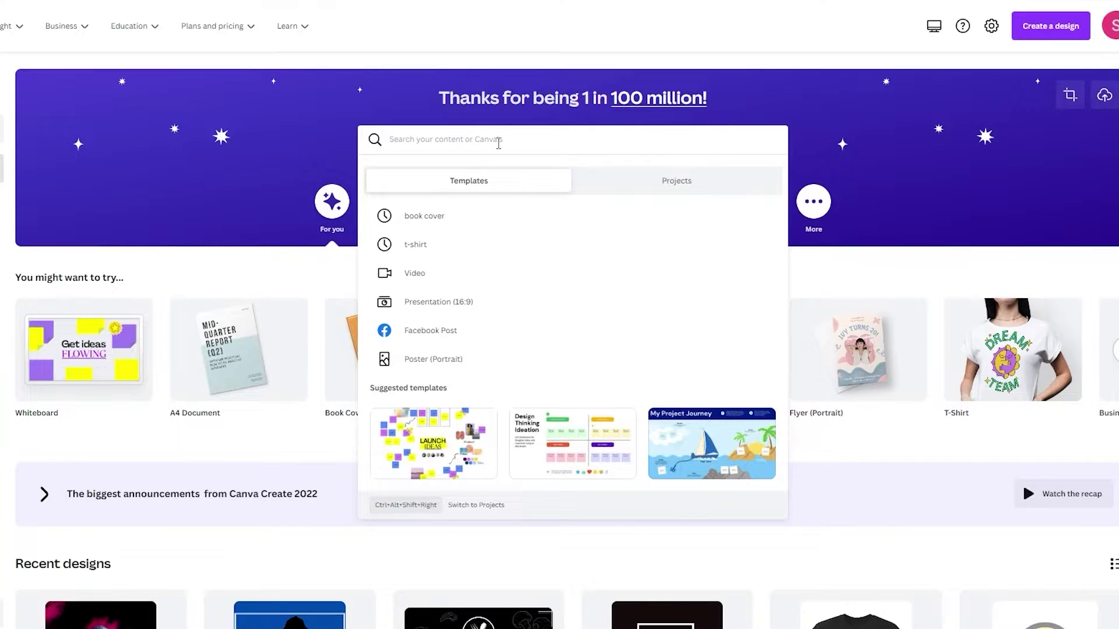
pyautogui.write('birthday')
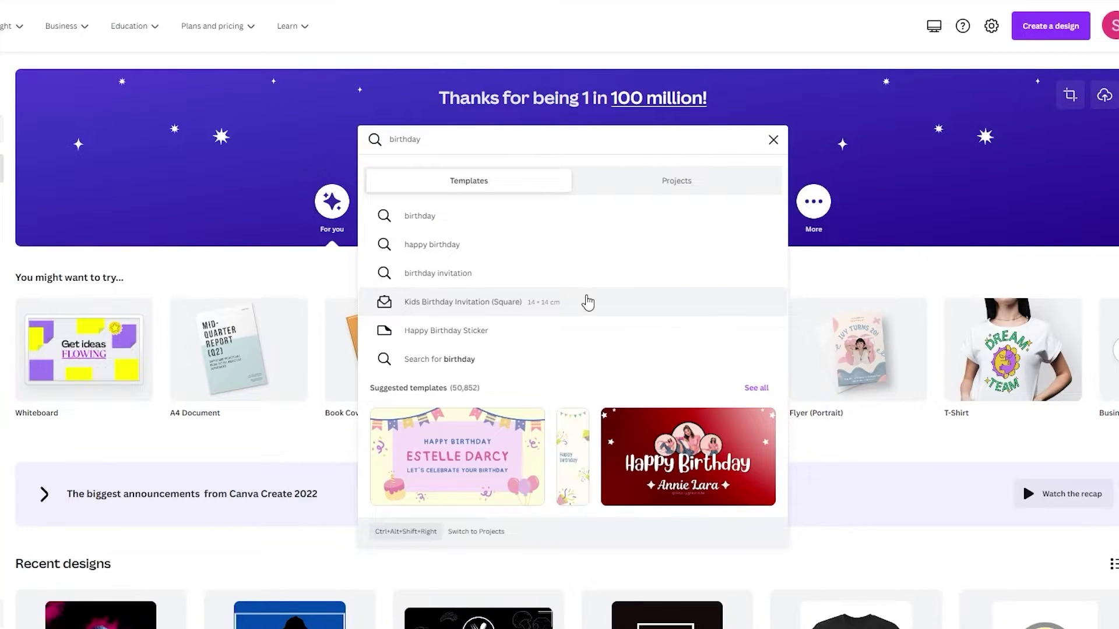
pyautogui.press('Escape')
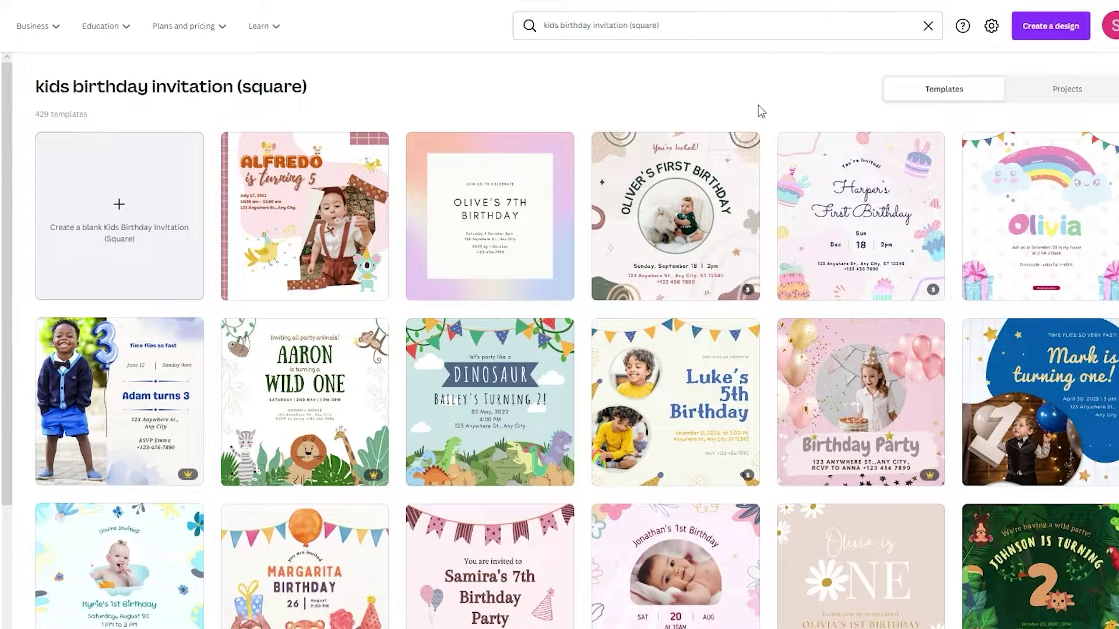
# Browse the square invitation templates and open the round baby photo design and the pastel rainbow gradient design in new tabs
pyautogui.scroll(-15, 770, 145)
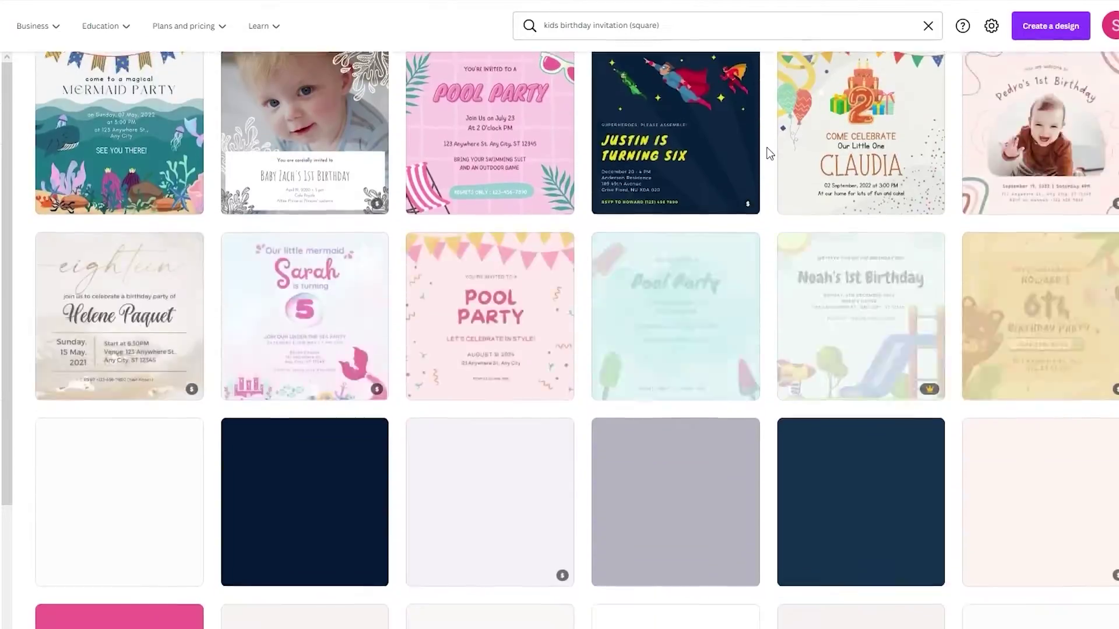
pyautogui.scroll(-15, 770, 154)
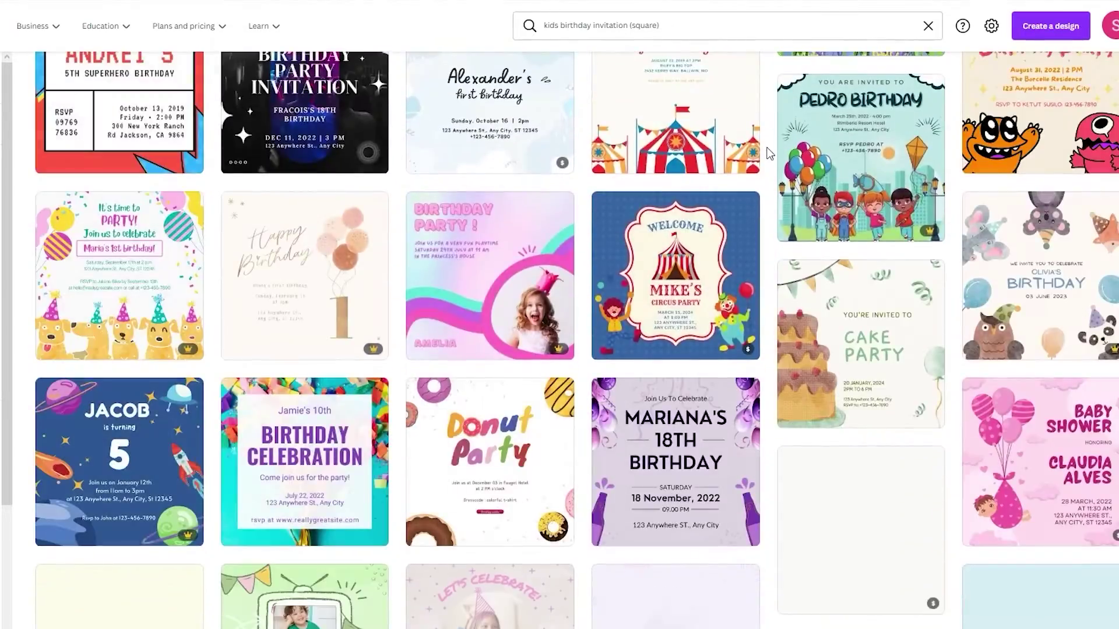
pyautogui.scroll(20, 770, 153)
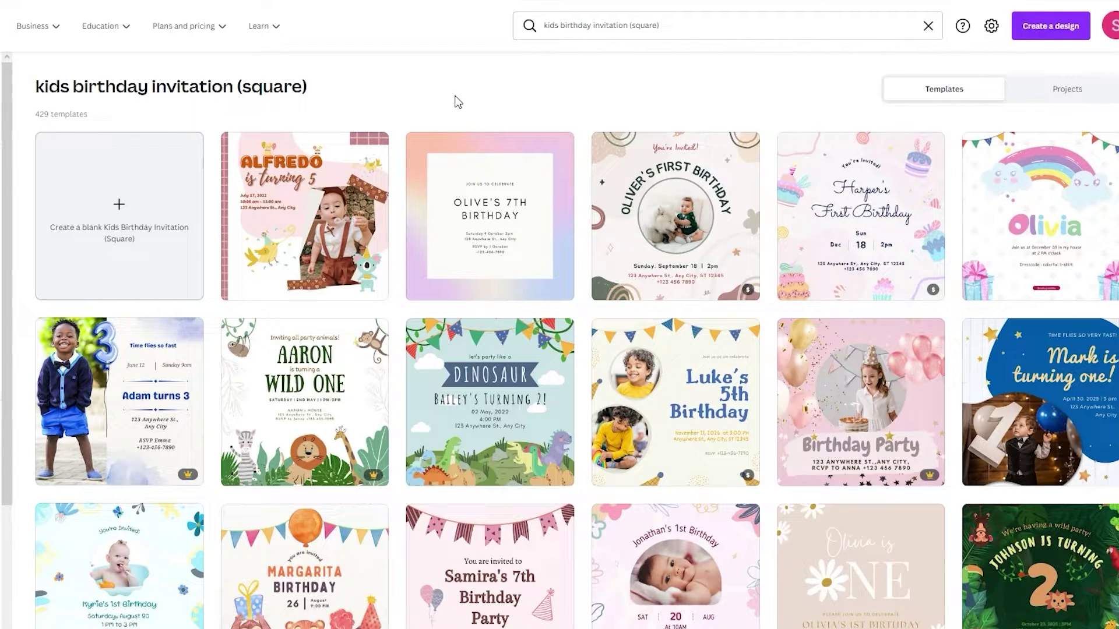
pyautogui.rightClick(688, 257)
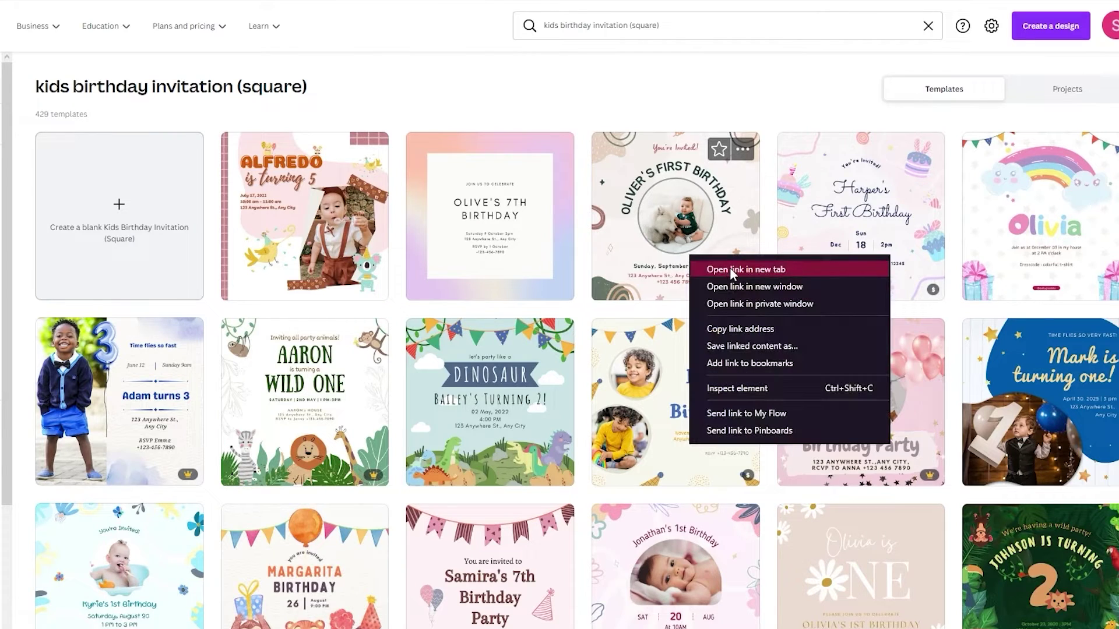
pyautogui.click(726, 267)
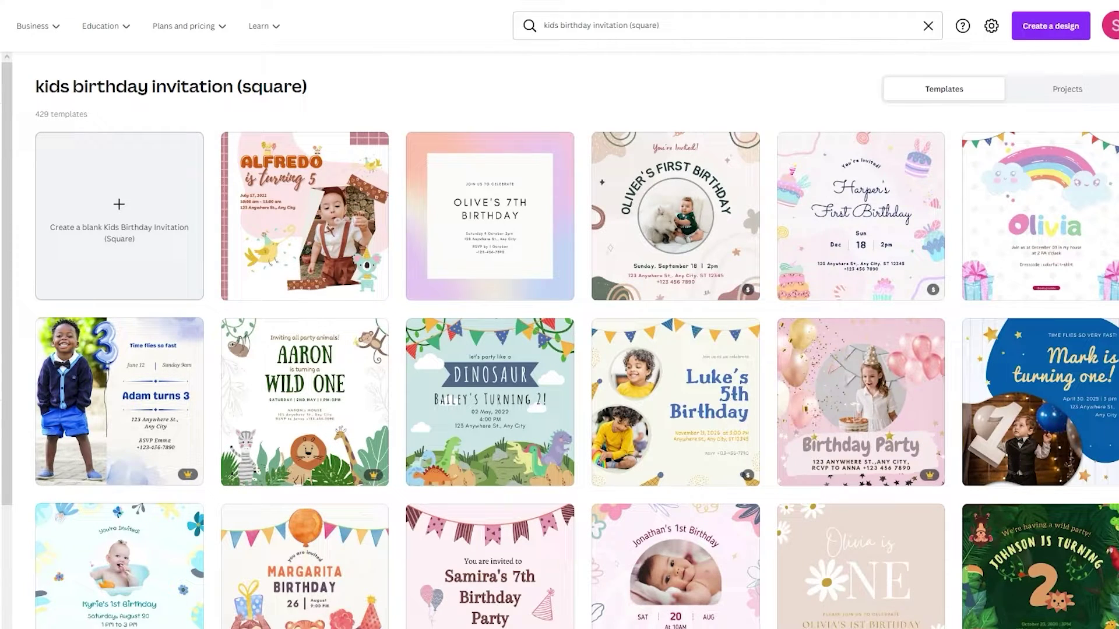
pyautogui.rightClick(431, 215)
pyautogui.click(457, 224)
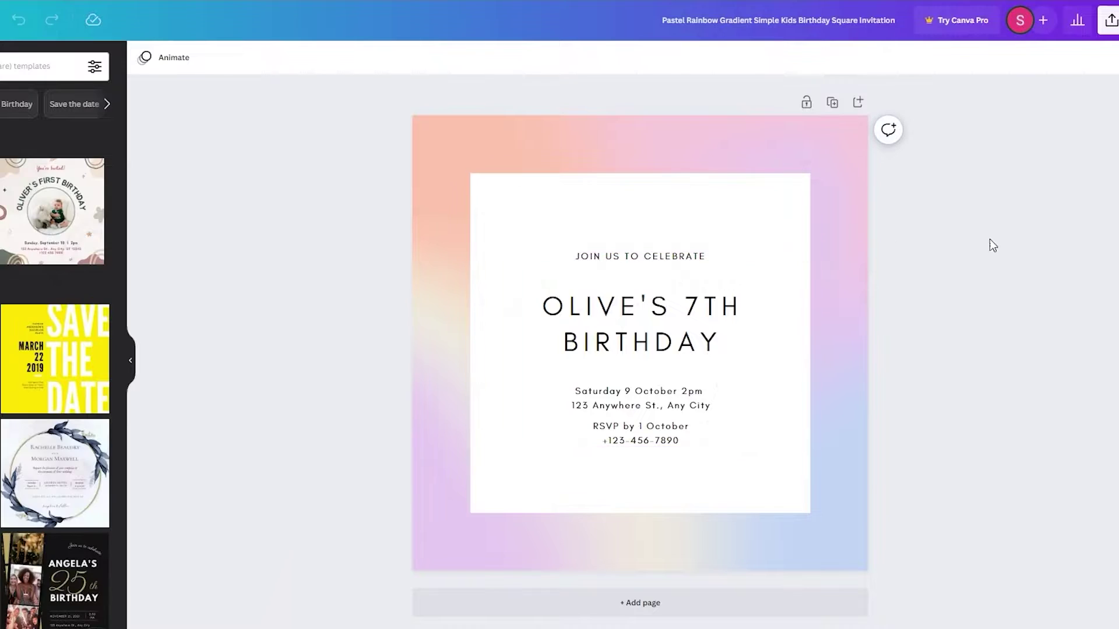
# Replace the invitation's large heading with the birthday child's name in possessive form followed by 14TH
pyautogui.doubleClick(654, 303)
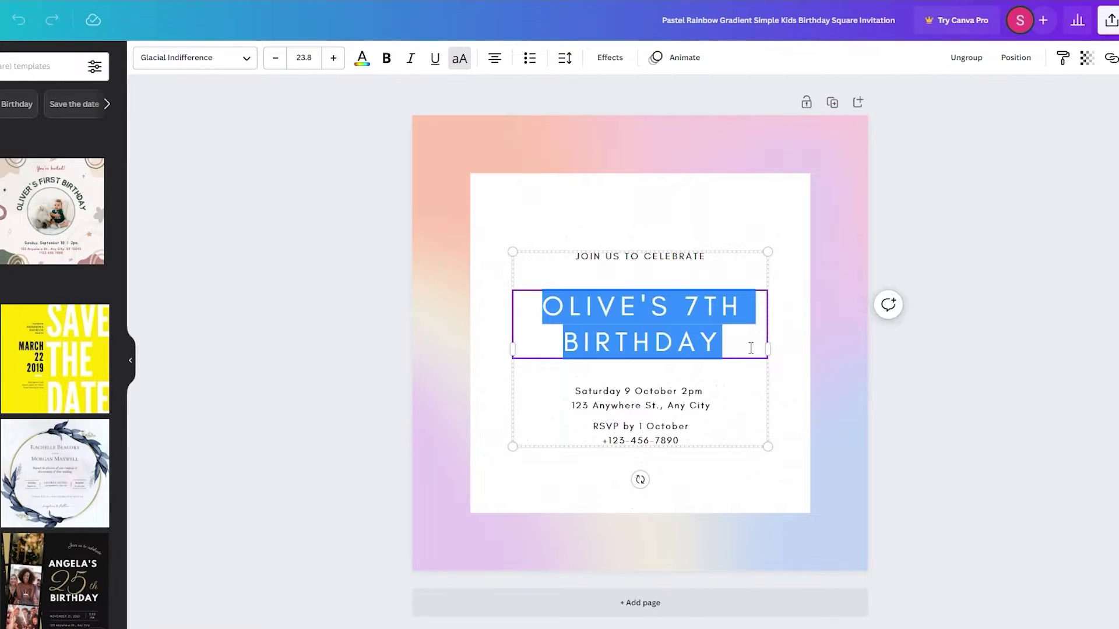
pyautogui.write('J')
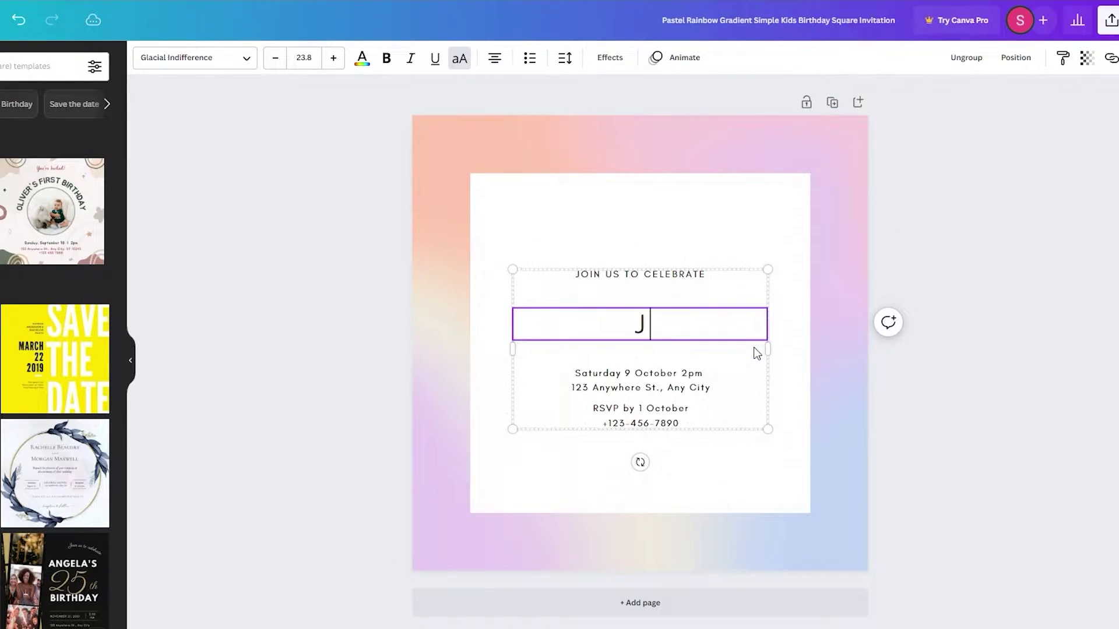
pyautogui.write("OHN'S 14TH")
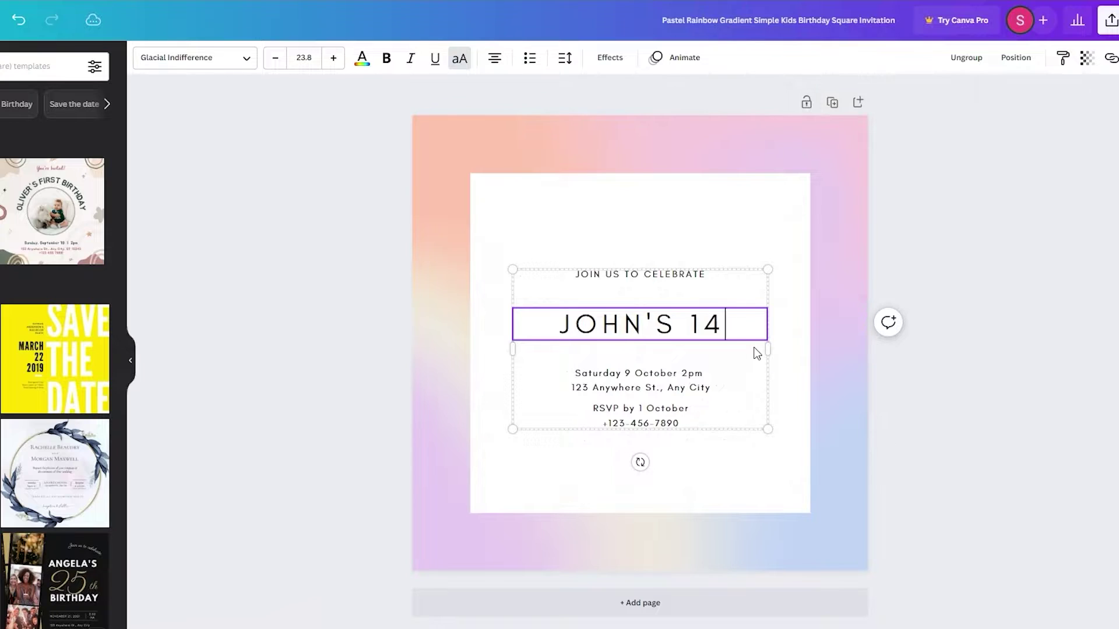
pyautogui.click(1053, 446)
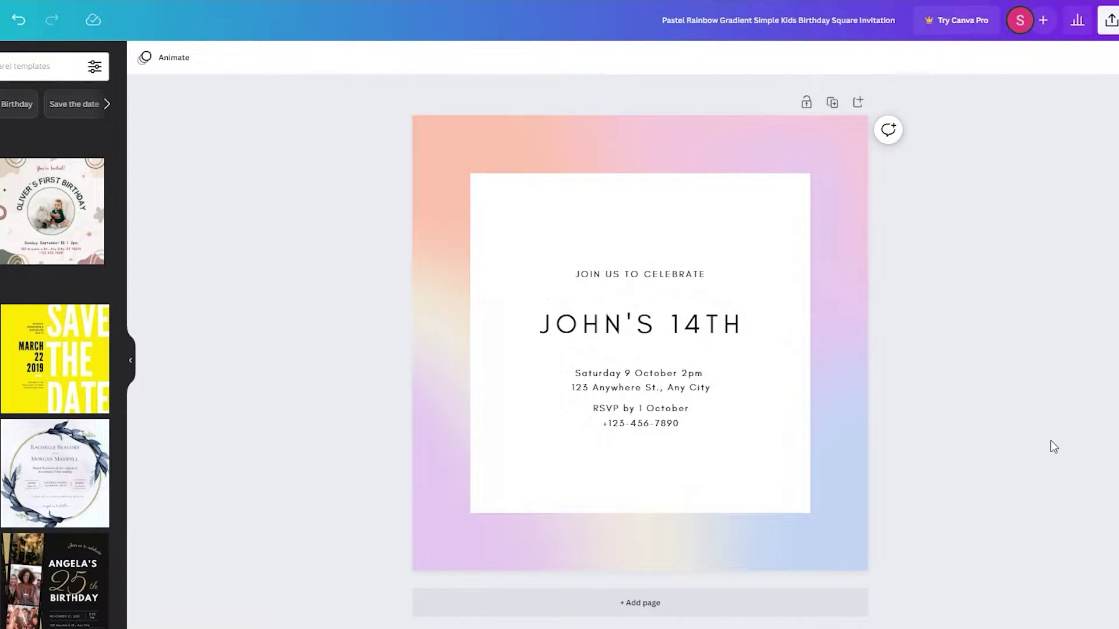
# Select the date and address text, select the RSVP text below it, and deselect everything
pyautogui.doubleClick(699, 386)
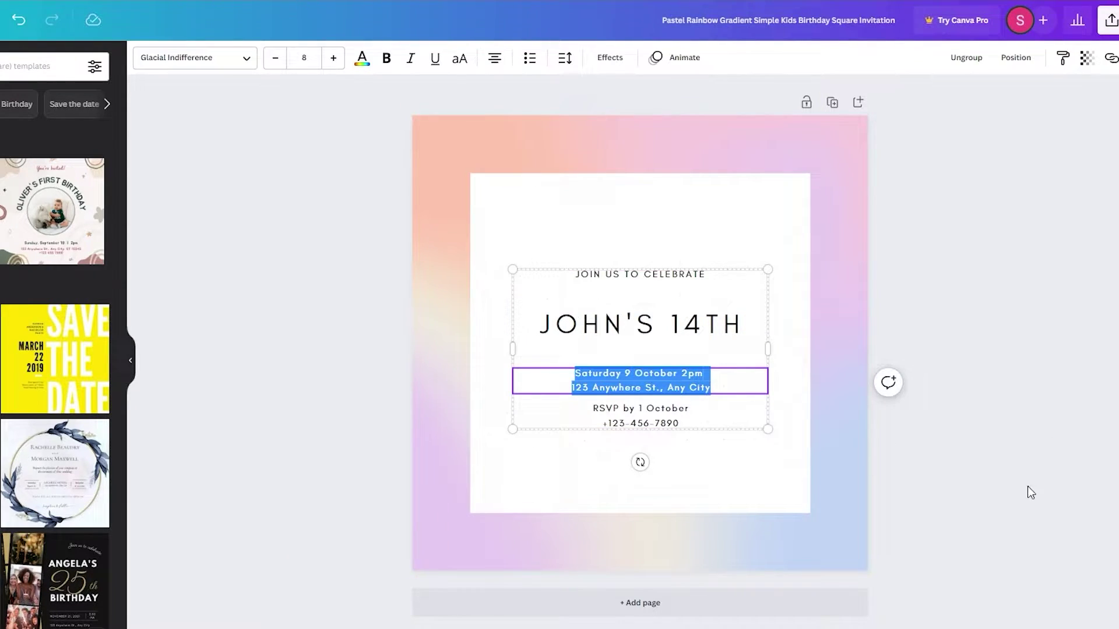
pyautogui.doubleClick(641, 415)
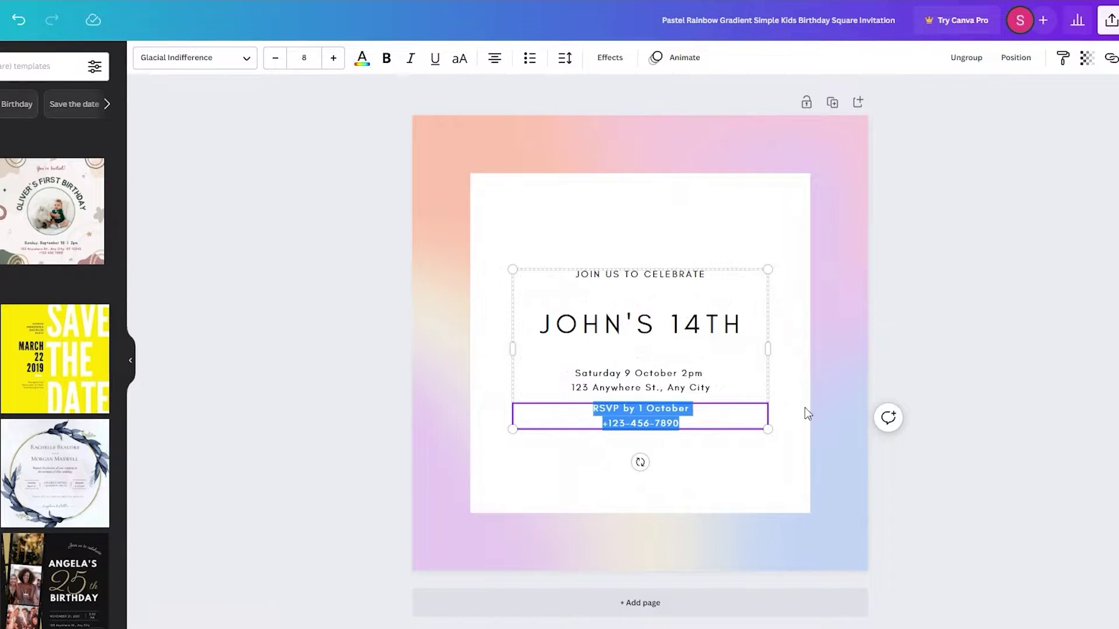
pyautogui.click(1049, 392)
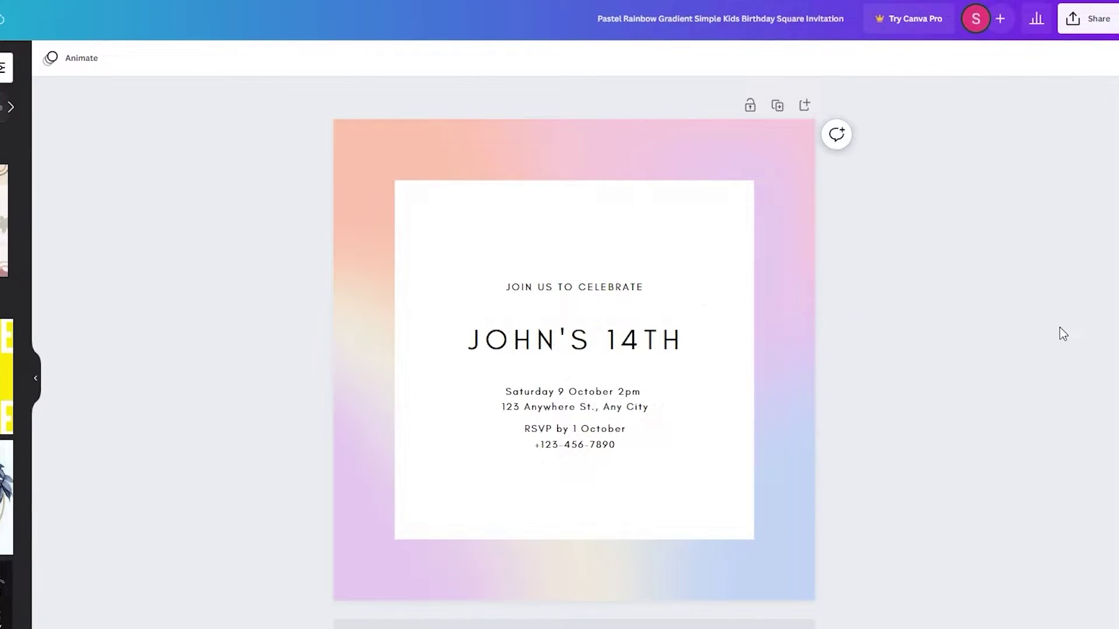
# Open the download settings for the finished invitation to view the file type and size options, and close them
pyautogui.click(1113, 21)
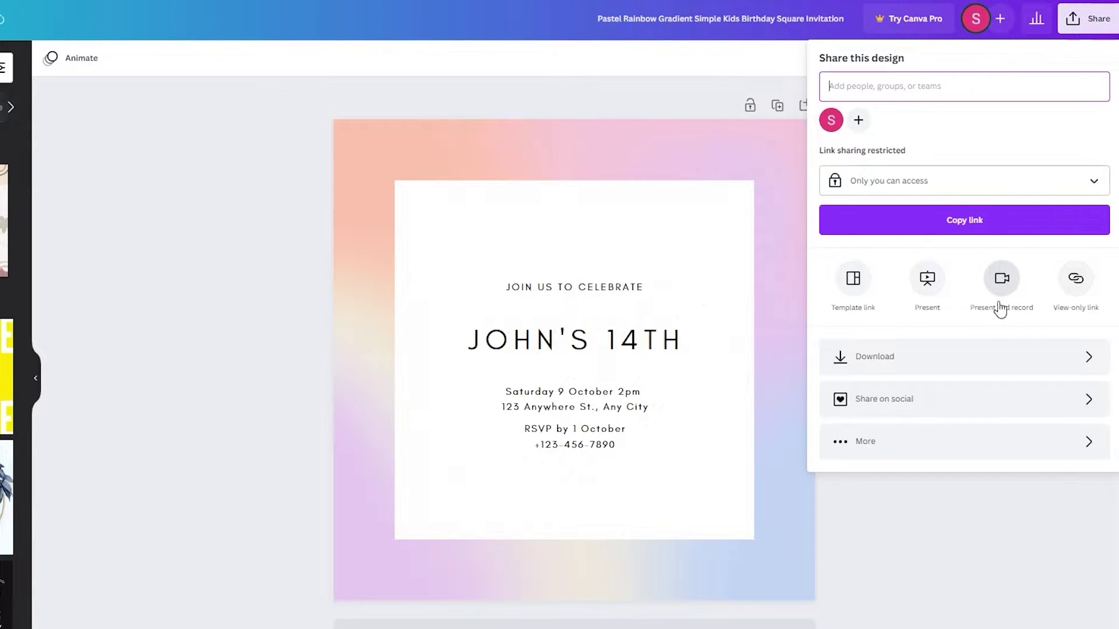
pyautogui.click(1000, 358)
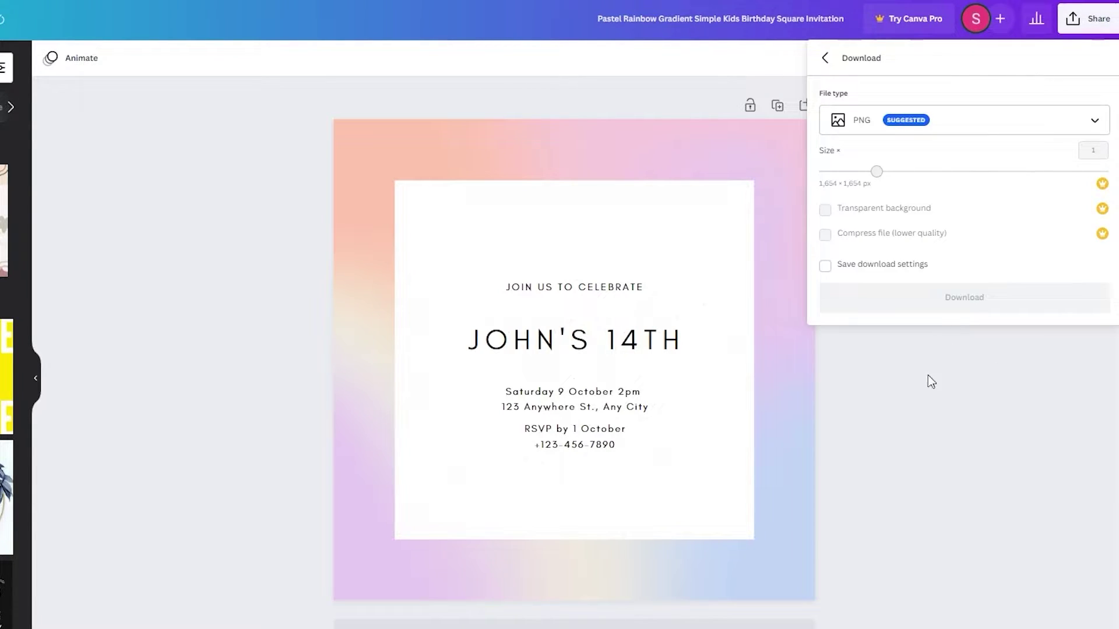
pyautogui.click(972, 461)
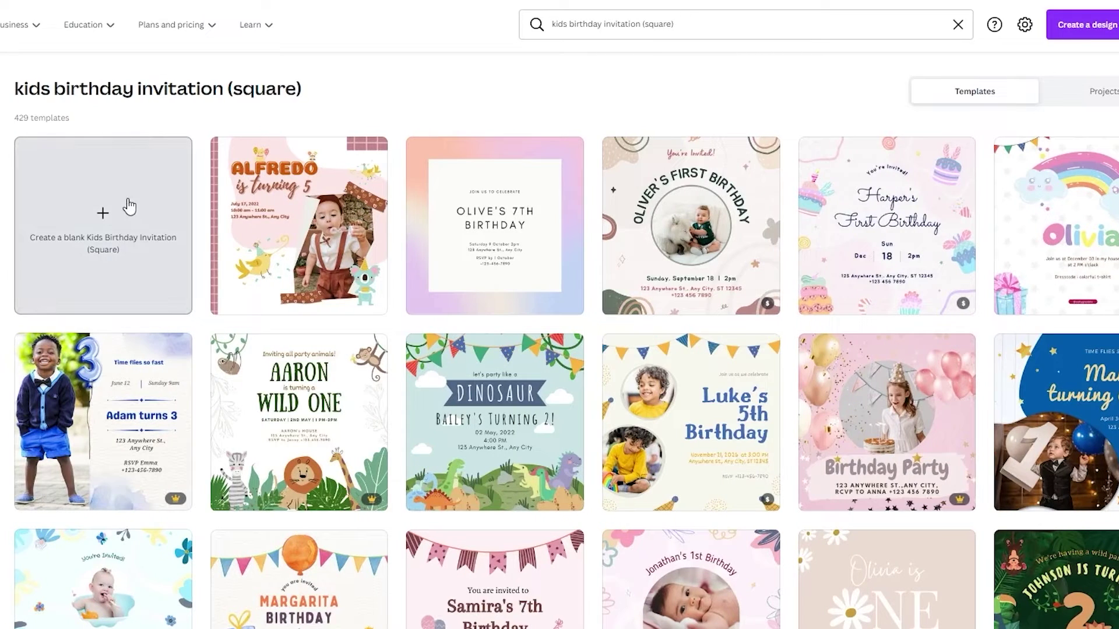
# Create a blank Kids Birthday Invitation (Square) design and set its page background to the default yellow
pyautogui.click(128, 208)
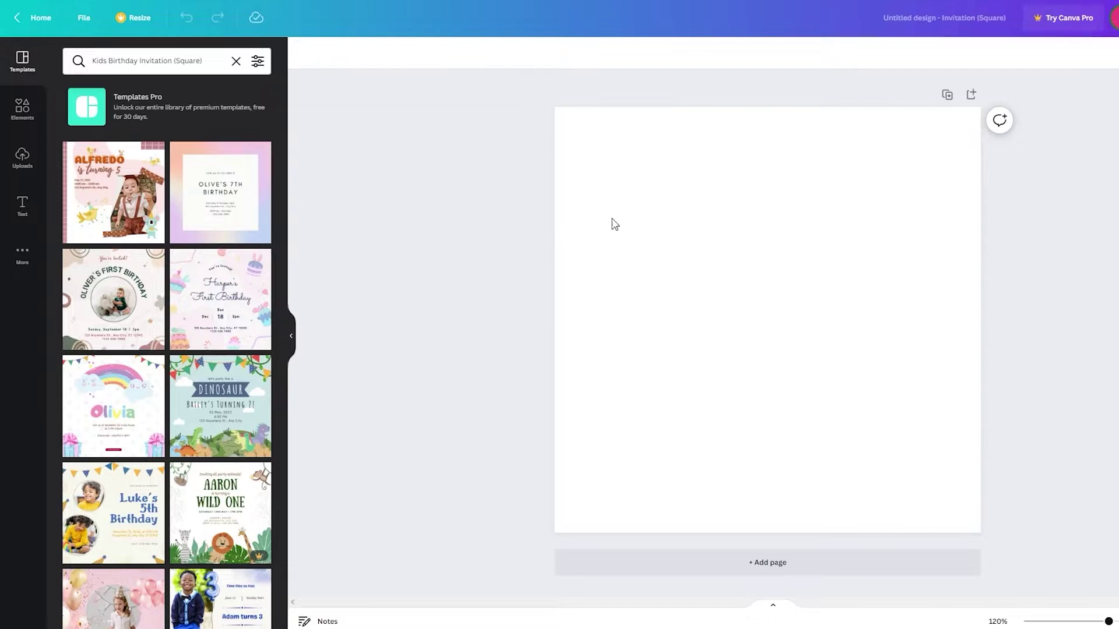
pyautogui.click(688, 222)
pyautogui.scroll(-10, 198, 496)
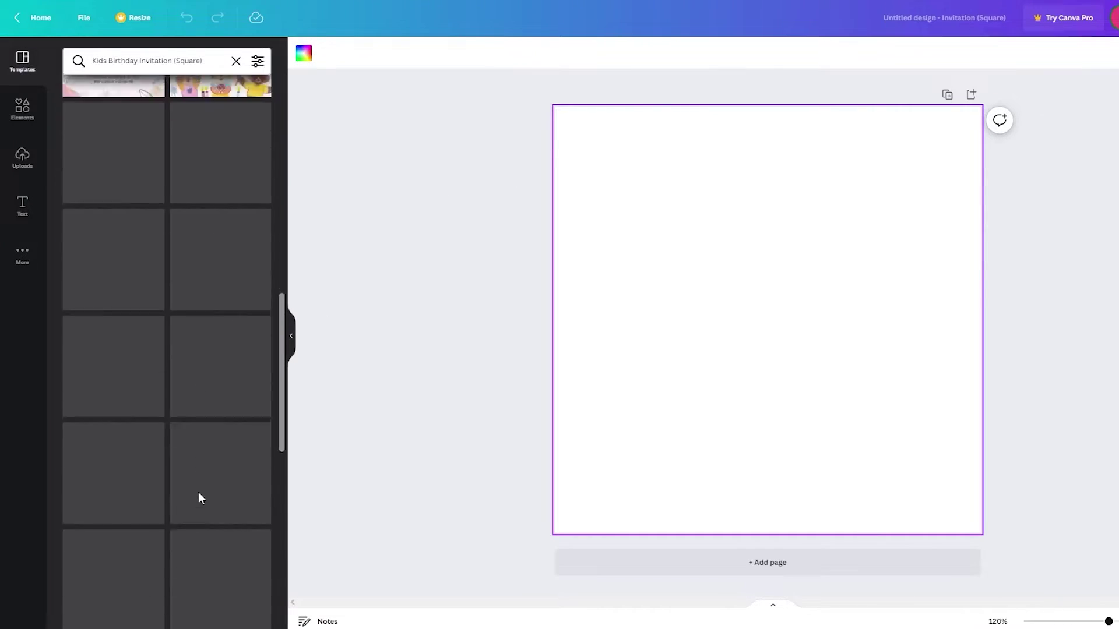
pyautogui.scroll(10, 198, 496)
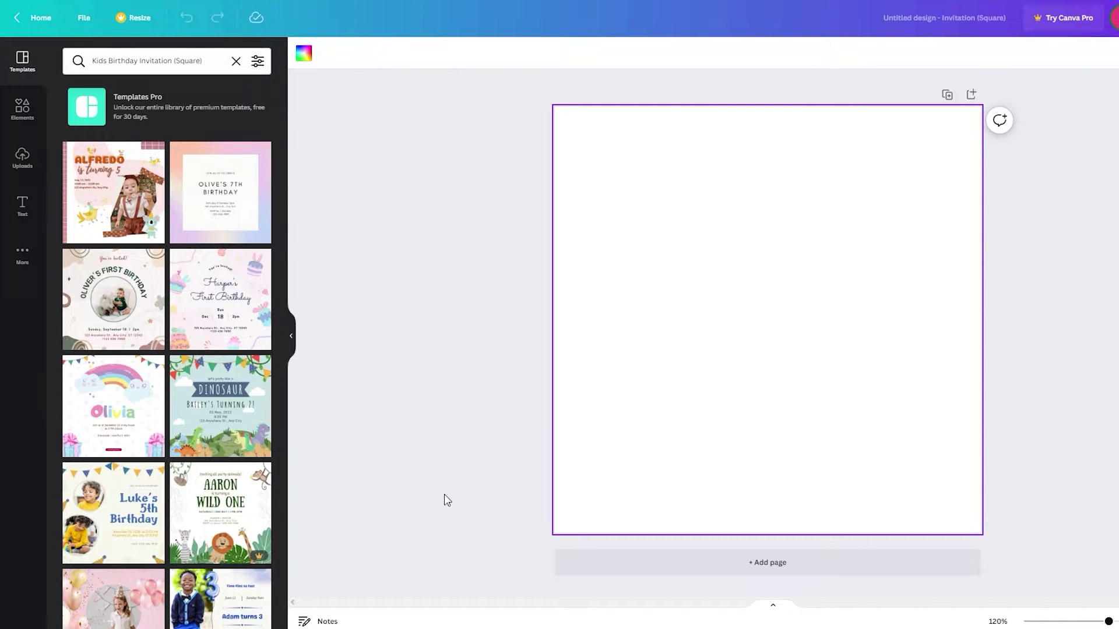
pyautogui.click(303, 59)
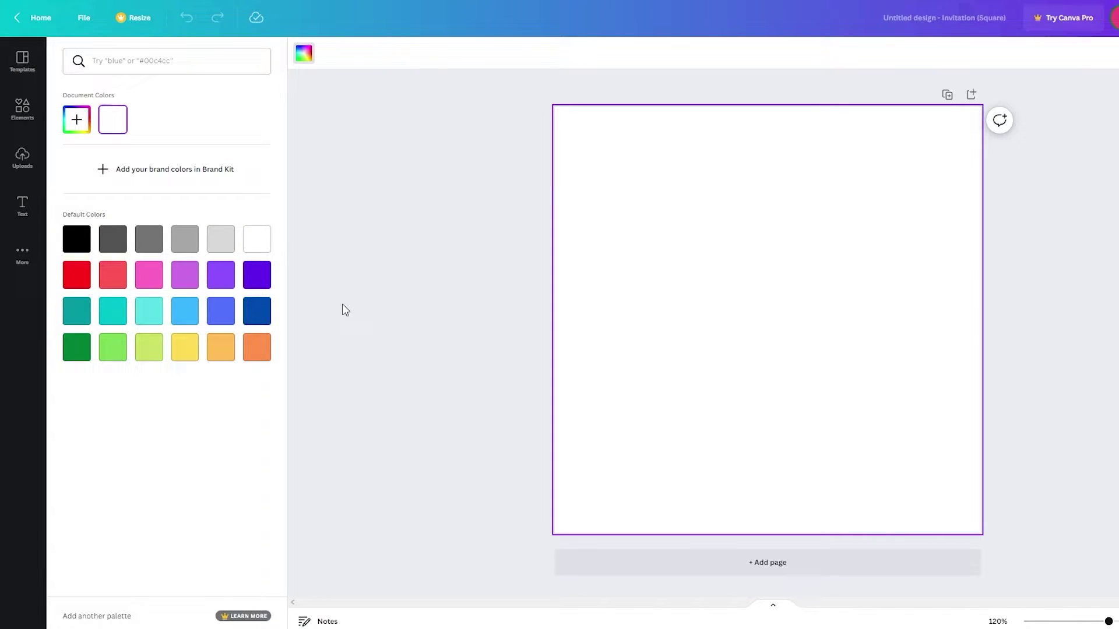
pyautogui.click(185, 348)
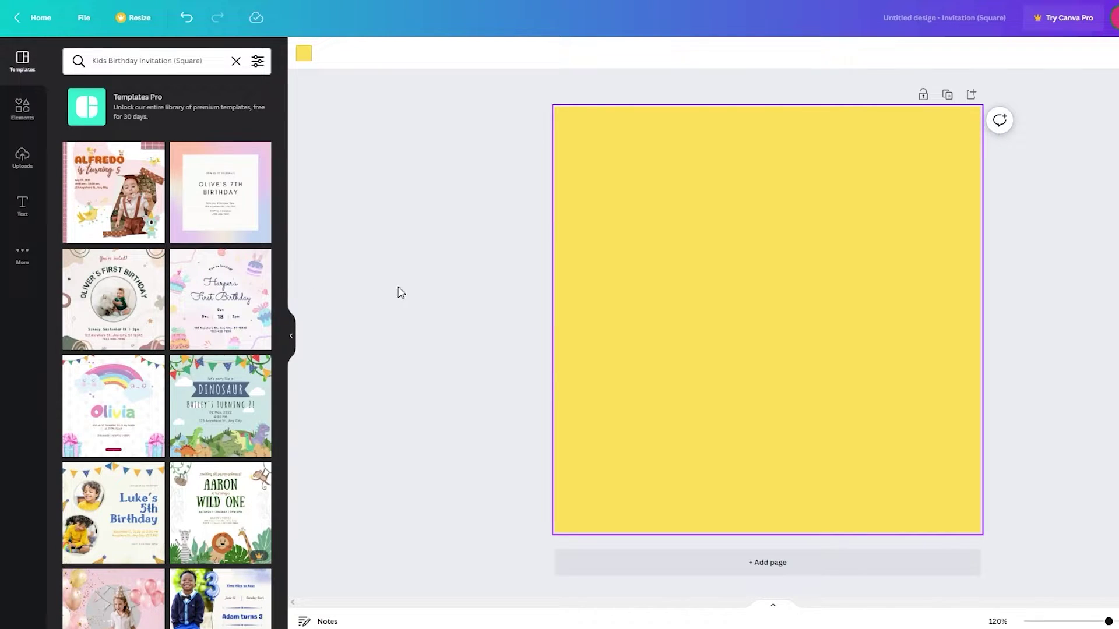
# Search the elements for birthday and place the cake with candles in the lower centre of the page
pyautogui.click(22, 108)
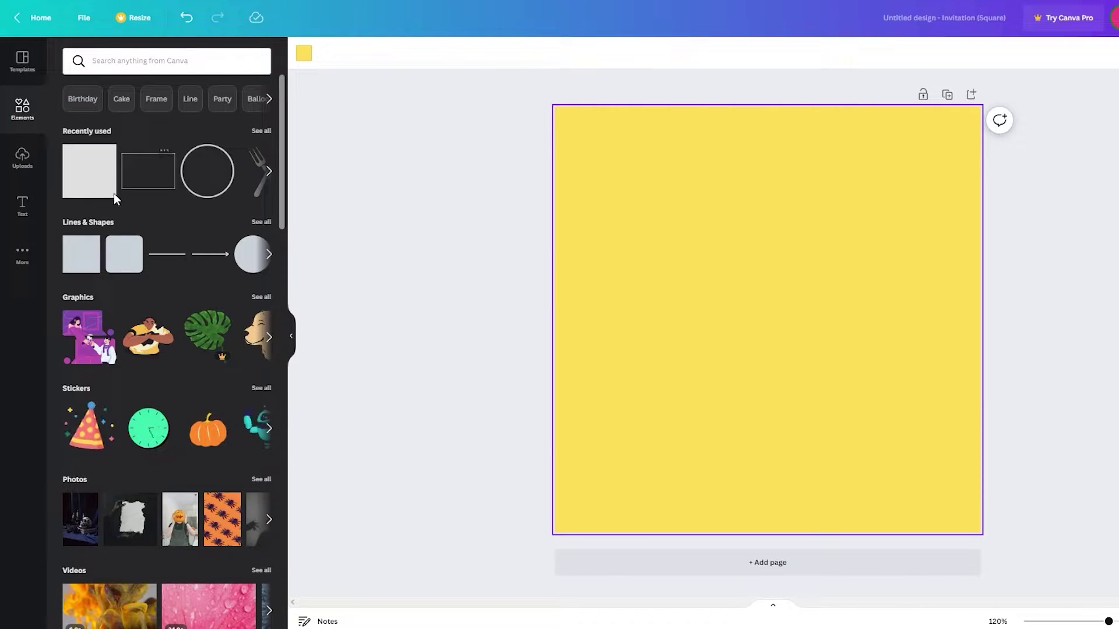
pyautogui.scroll(-10, 204, 459)
pyautogui.scroll(10, 205, 460)
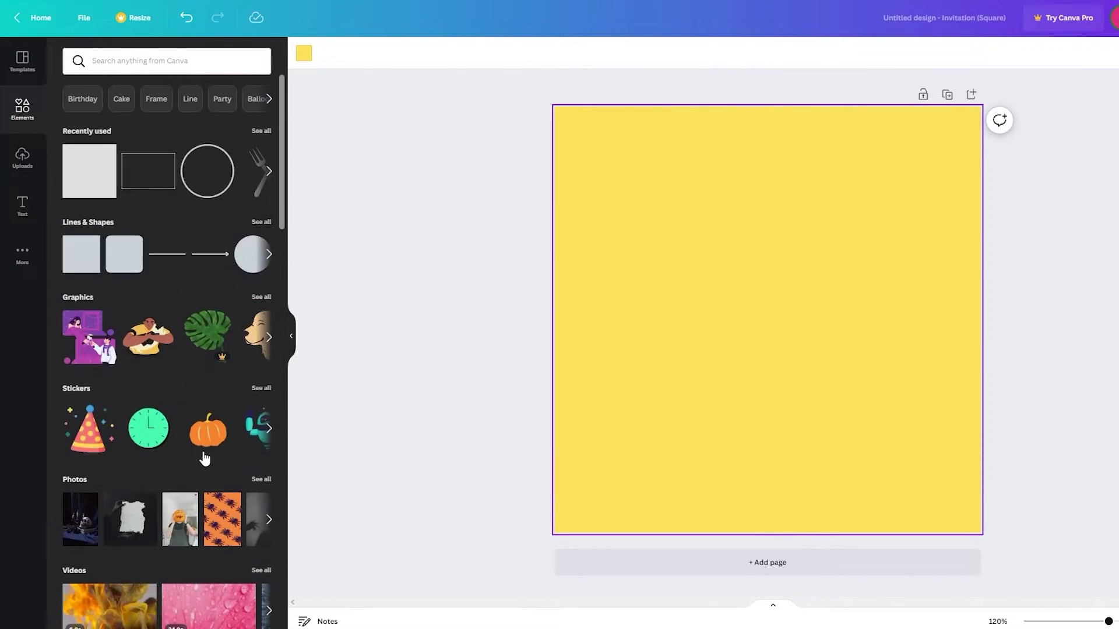
pyautogui.click(174, 62)
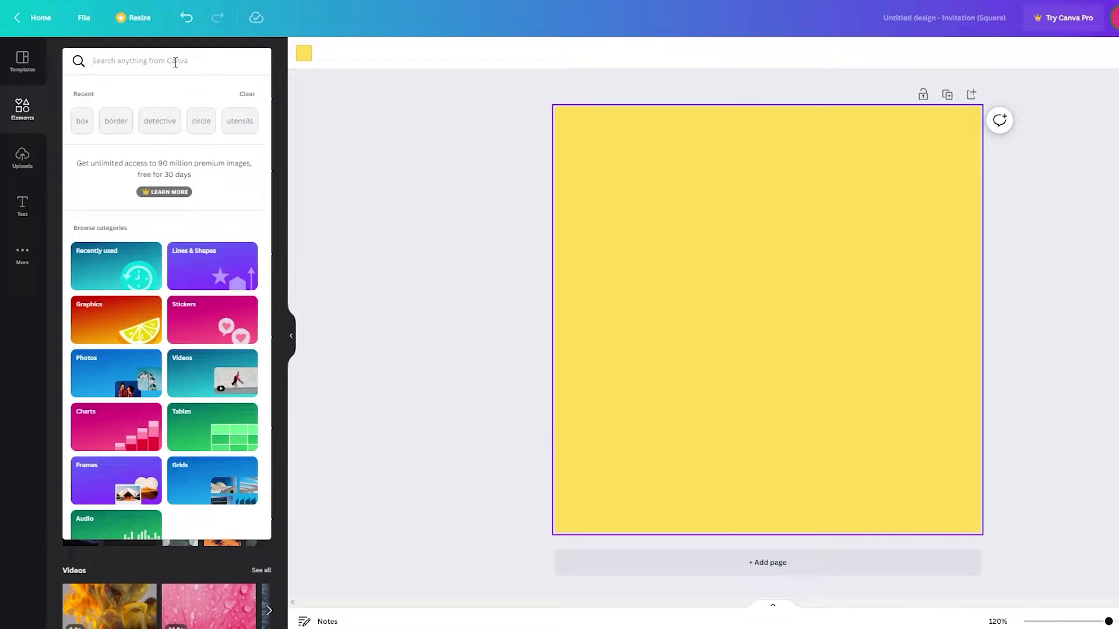
pyautogui.write('birthday')
pyautogui.press('Return')
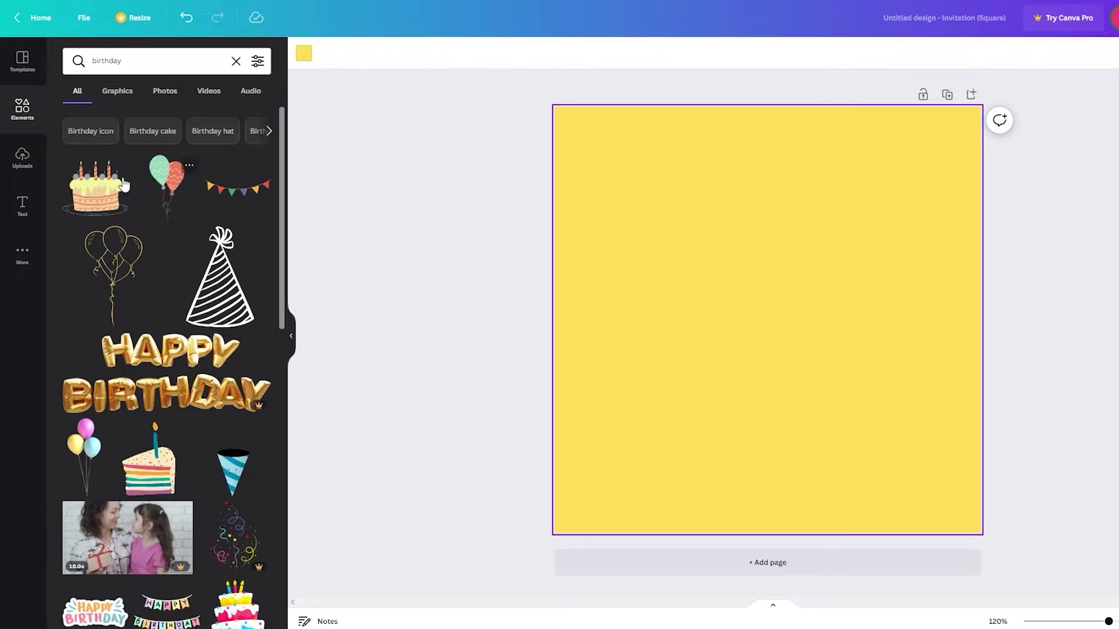
pyautogui.click(103, 196)
pyautogui.moveTo(769, 350); pyautogui.dragTo(773, 428)
# Add the pair of balloons, shrink it, and place one copy near each upper corner of the page at equal height
pyautogui.click(166, 186)
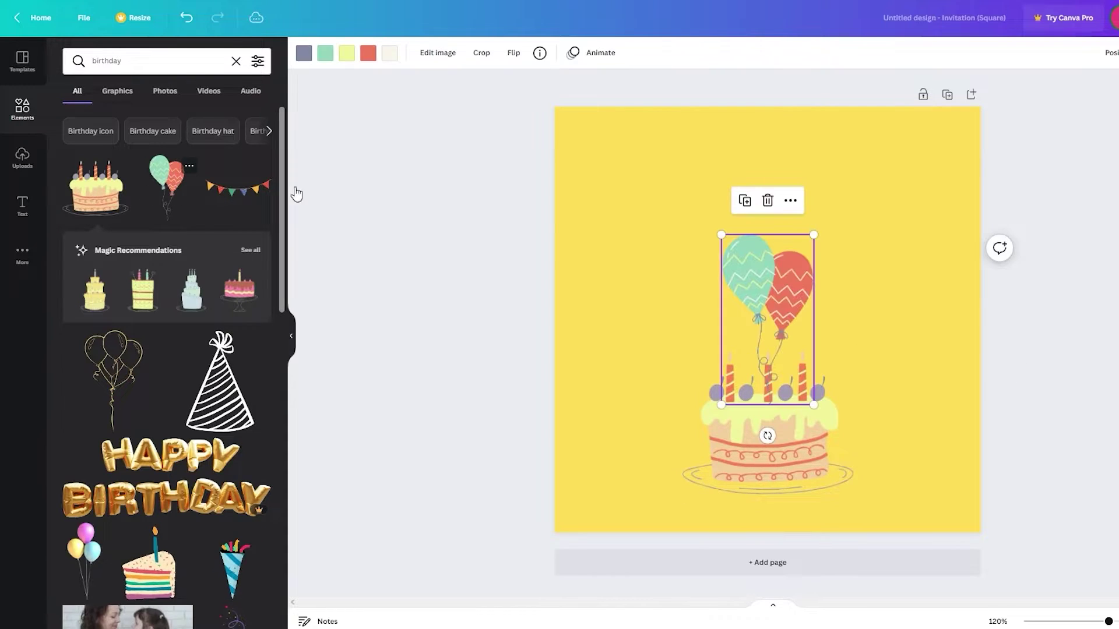
pyautogui.moveTo(771, 269); pyautogui.dragTo(630, 142)
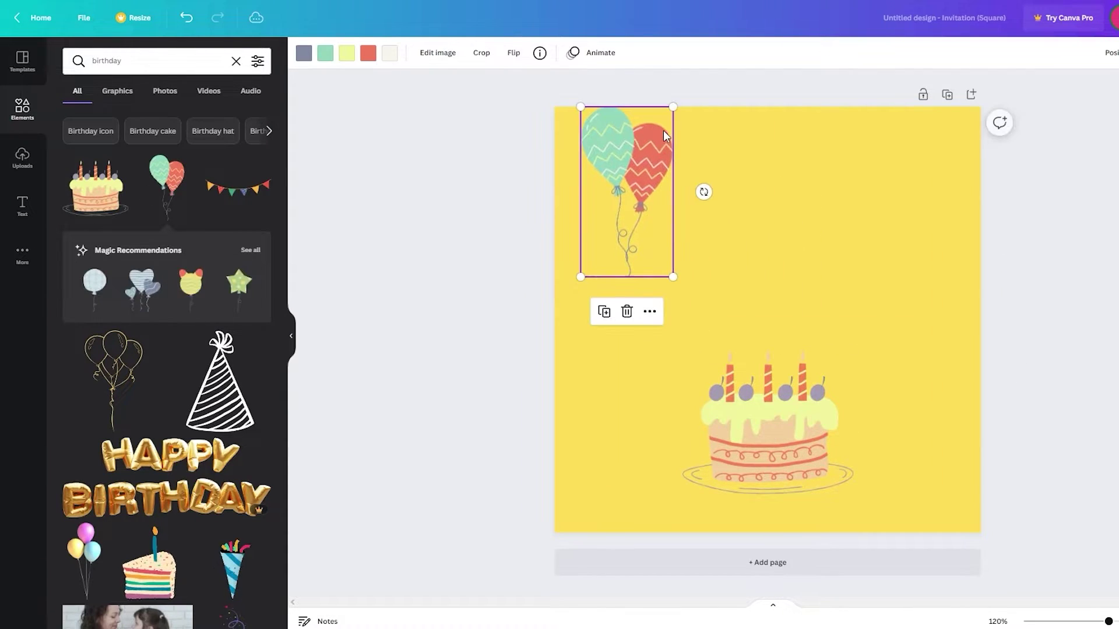
pyautogui.moveTo(673, 105); pyautogui.dragTo(590, 156)
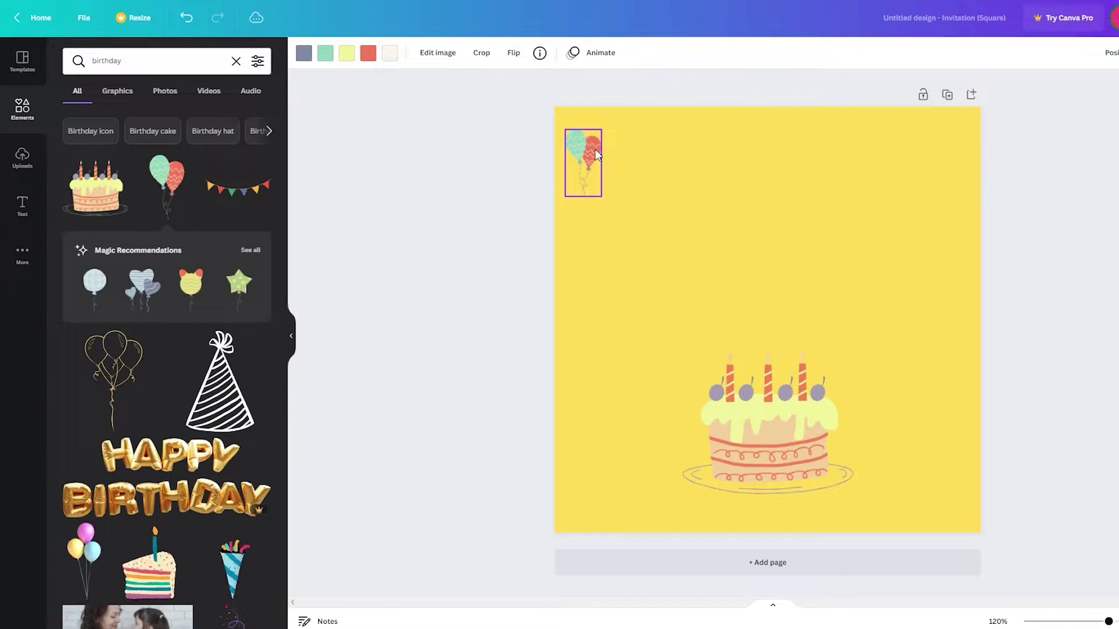
pyautogui.hotkey('ctrl', 'v')
pyautogui.moveTo(776, 316); pyautogui.dragTo(949, 157)
pyautogui.moveTo(581, 158); pyautogui.dragTo(614, 156)
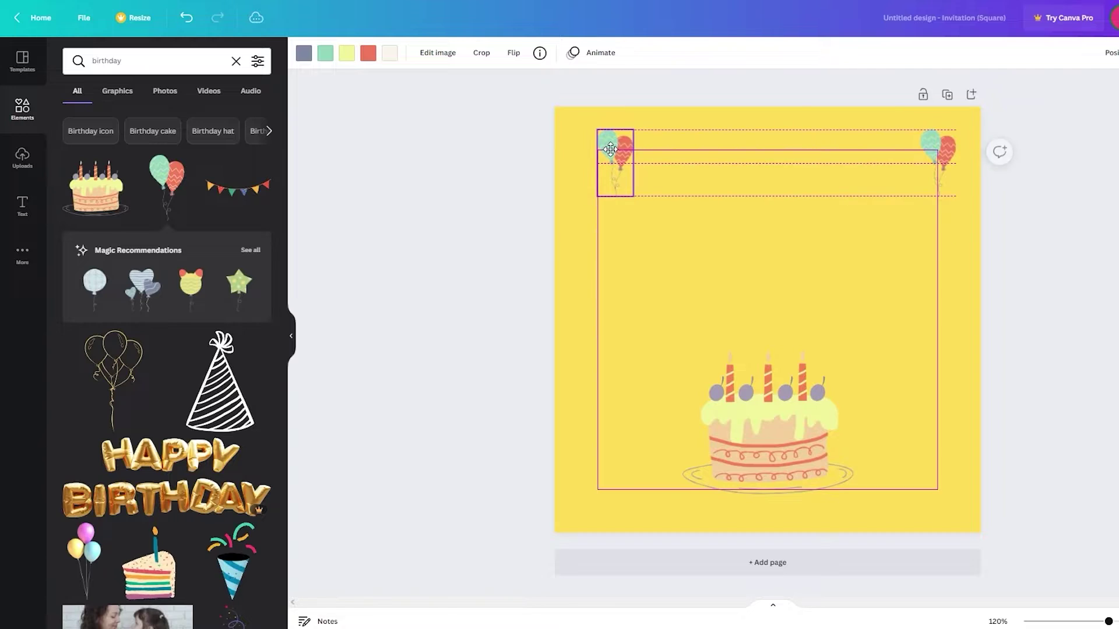
pyautogui.click(344, 187)
# Add the colourful bunting and centre it between the two balloon pairs along the page's upper edge
pyautogui.click(239, 186)
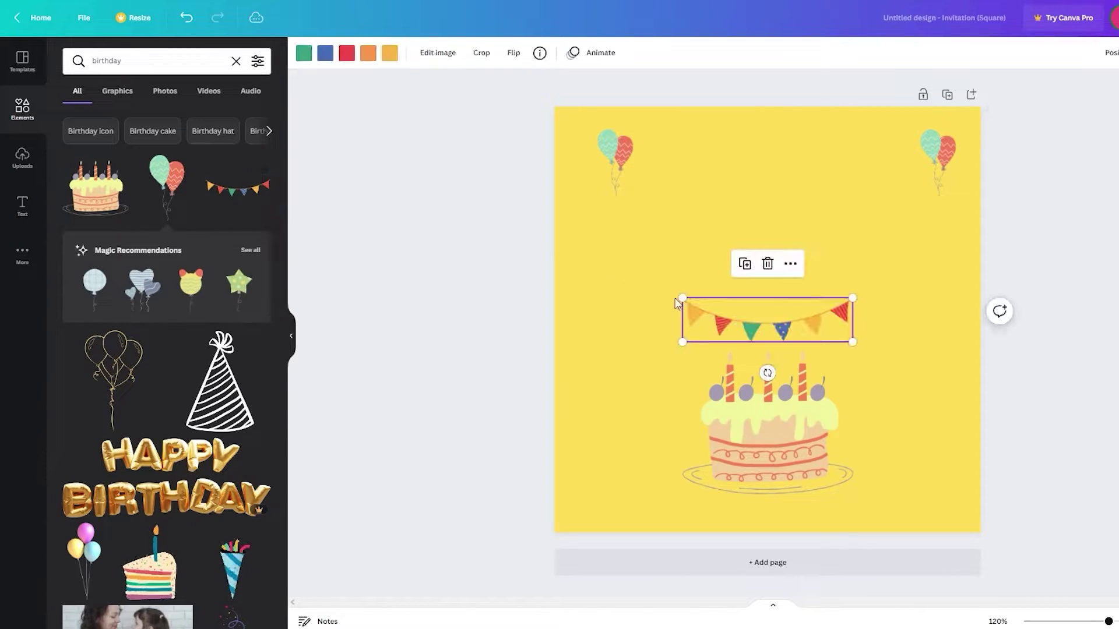
pyautogui.moveTo(754, 330); pyautogui.dragTo(751, 149)
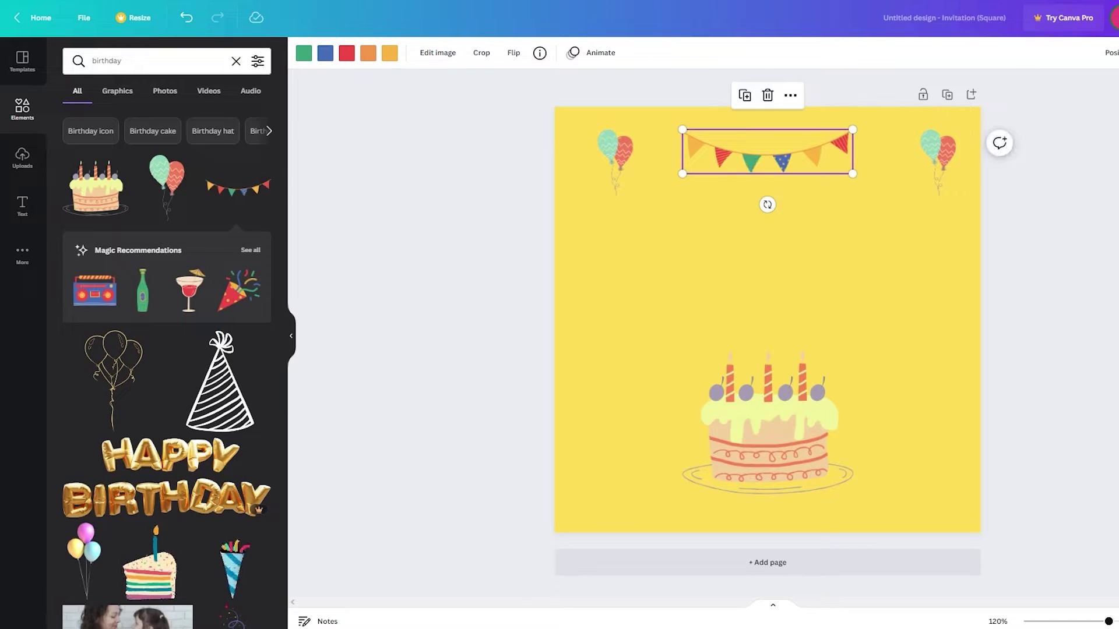
# Add the white striped party hat, shrink it, tilt it to the left, and place it behind the cake's lower-left side
pyautogui.press('Escape')
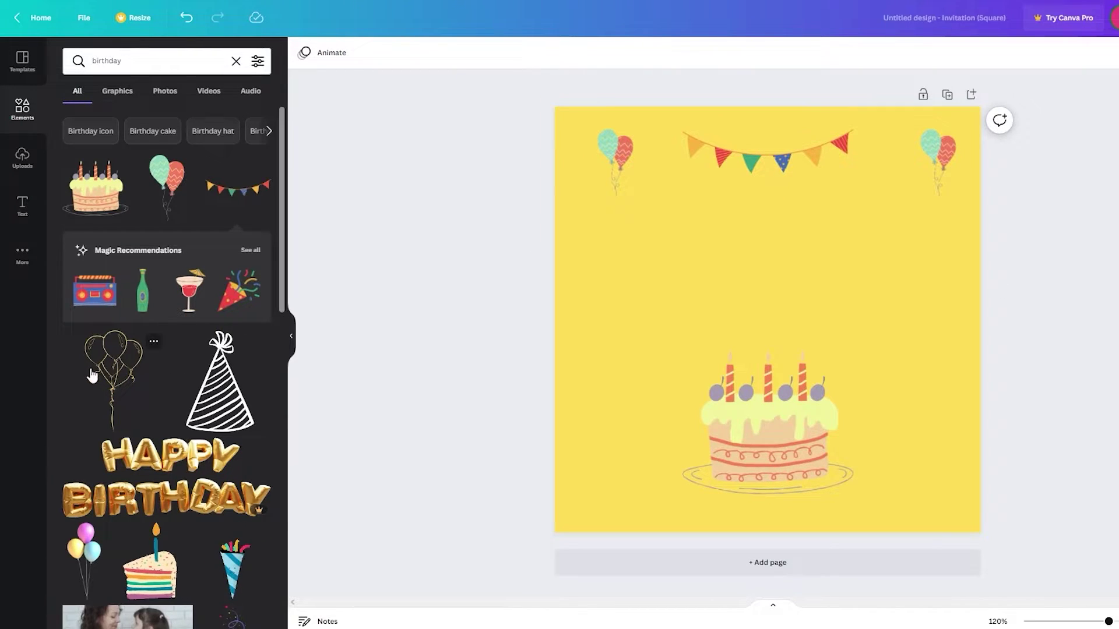
pyautogui.click(216, 398)
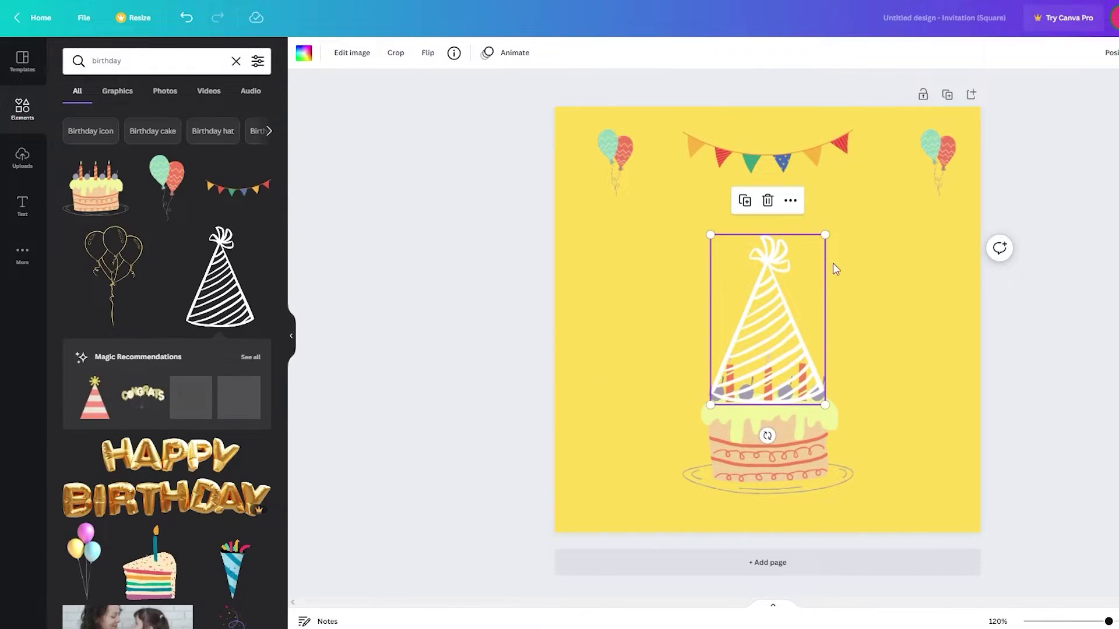
pyautogui.moveTo(823, 235); pyautogui.dragTo(803, 266)
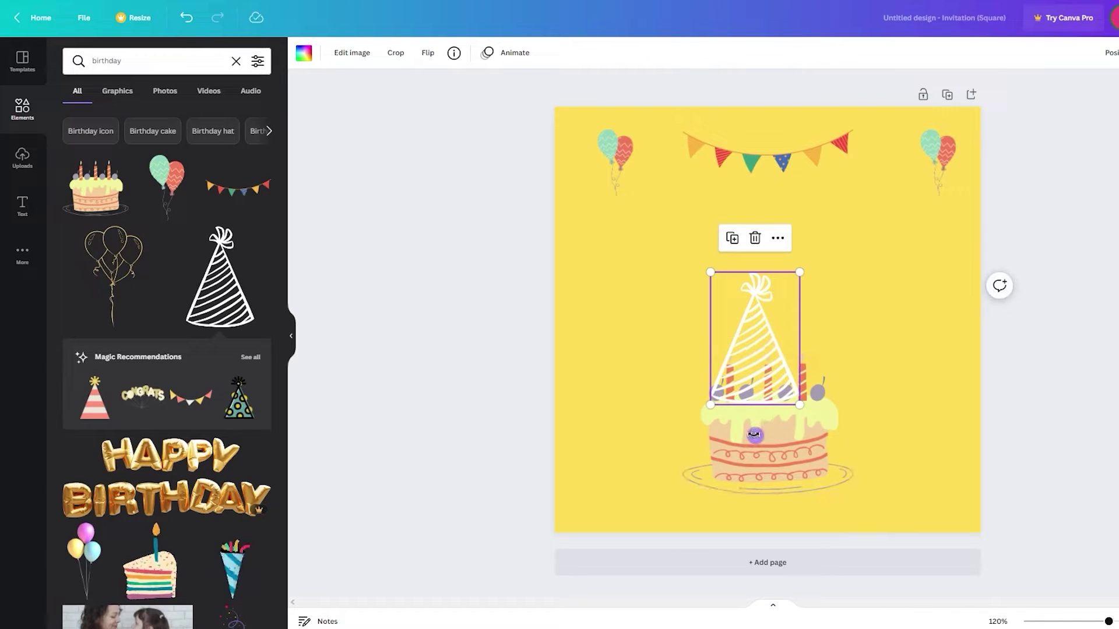
pyautogui.moveTo(759, 428); pyautogui.dragTo(814, 415)
pyautogui.moveTo(780, 366); pyautogui.dragTo(684, 472)
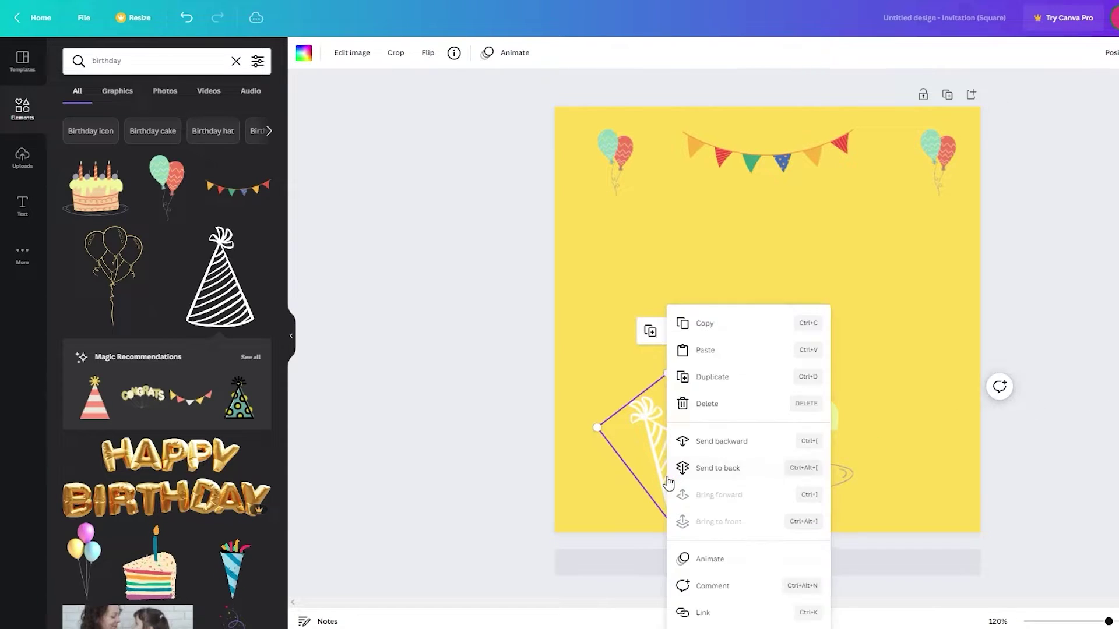
pyautogui.rightClick(666, 477)
pyautogui.click(754, 468)
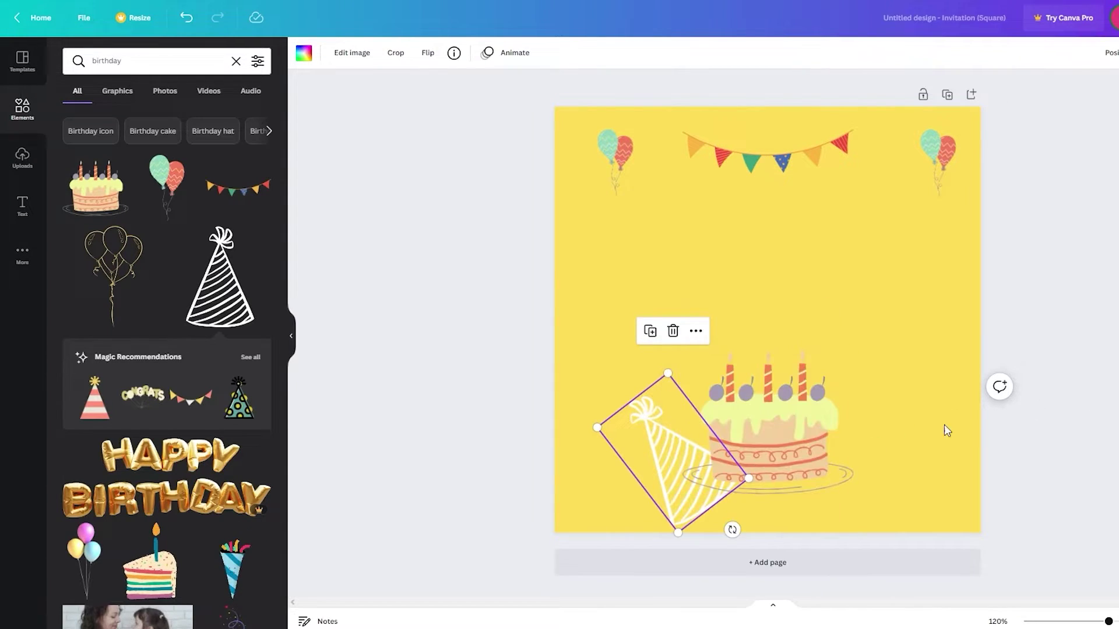
pyautogui.click(1017, 453)
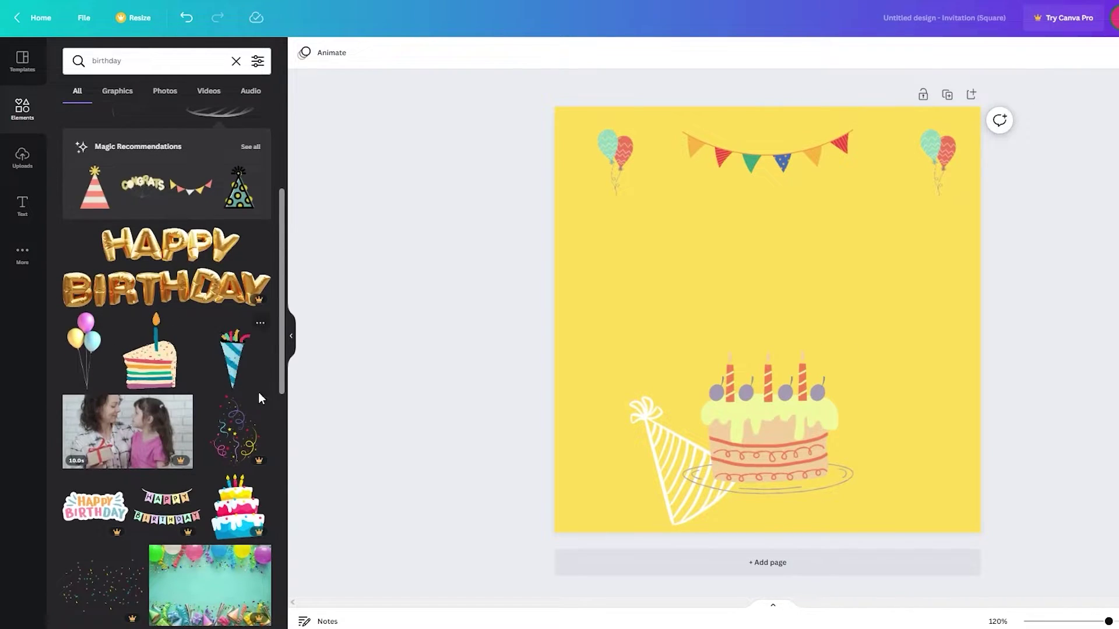
# Add the outlined stack of gift boxes from the birthday elements and recolour it white
pyautogui.scroll(-5, 175, 513)
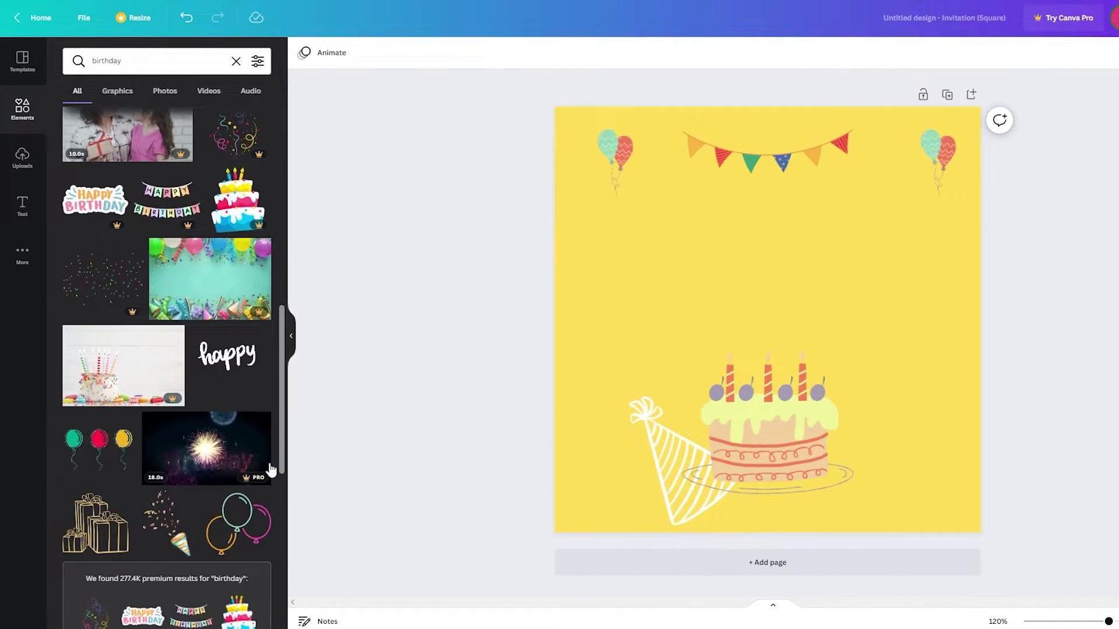
pyautogui.scroll(-3, 269, 462)
pyautogui.click(78, 378)
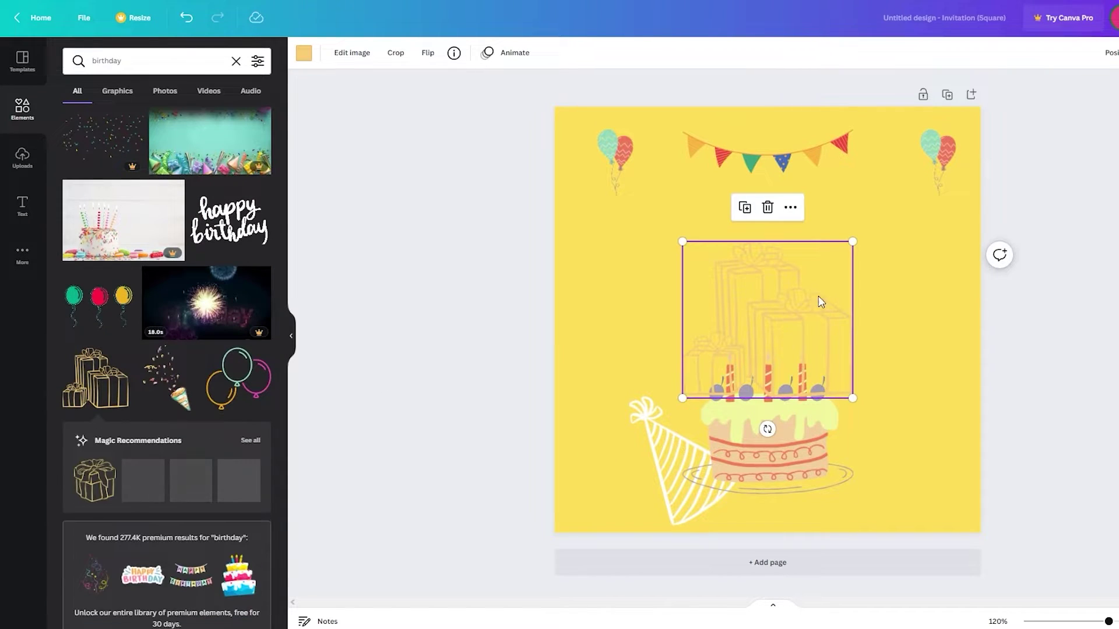
pyautogui.click(308, 57)
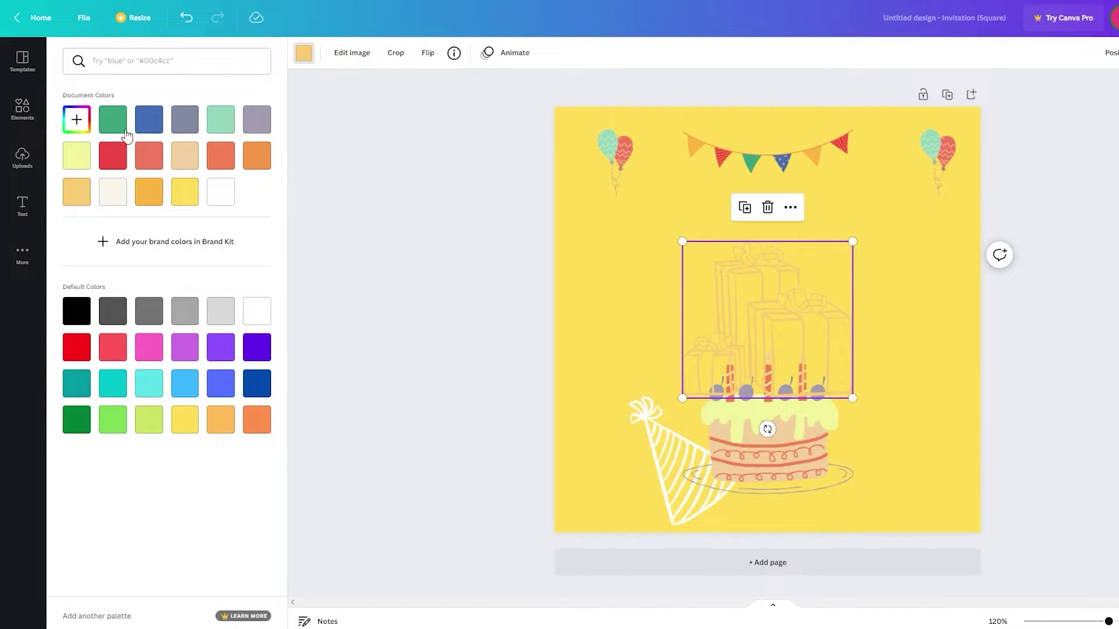
pyautogui.click(222, 200)
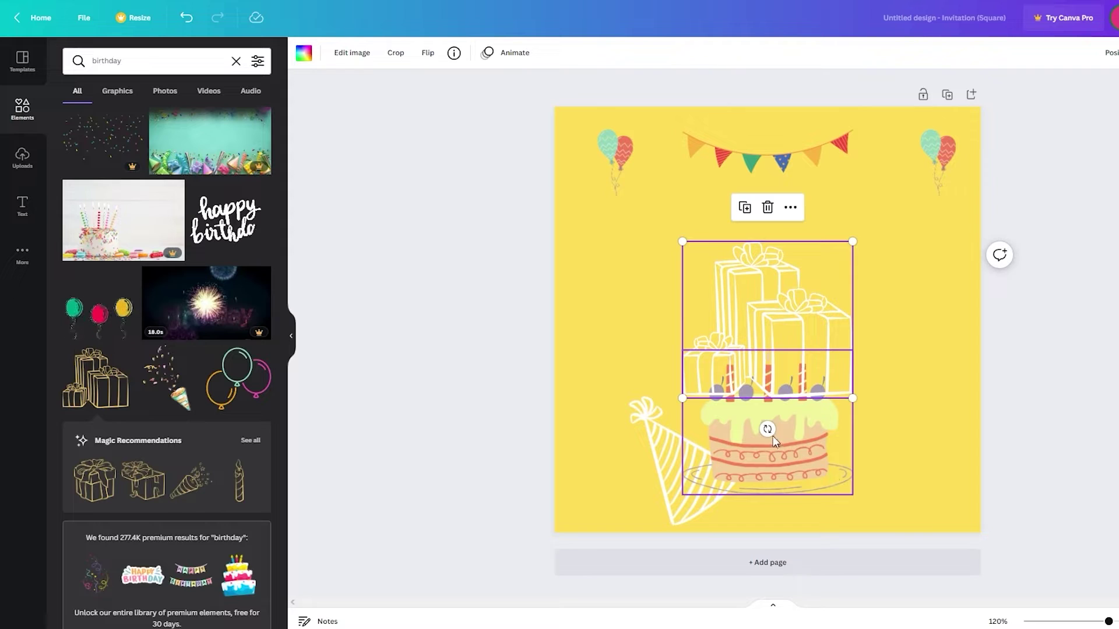
# Tilt the gift boxes to the right, shrink them, and move them against the cake's right side
pyautogui.moveTo(767, 429); pyautogui.dragTo(711, 460)
pyautogui.moveTo(767, 312); pyautogui.dragTo(929, 428)
pyautogui.moveTo(909, 329); pyautogui.dragTo(925, 417)
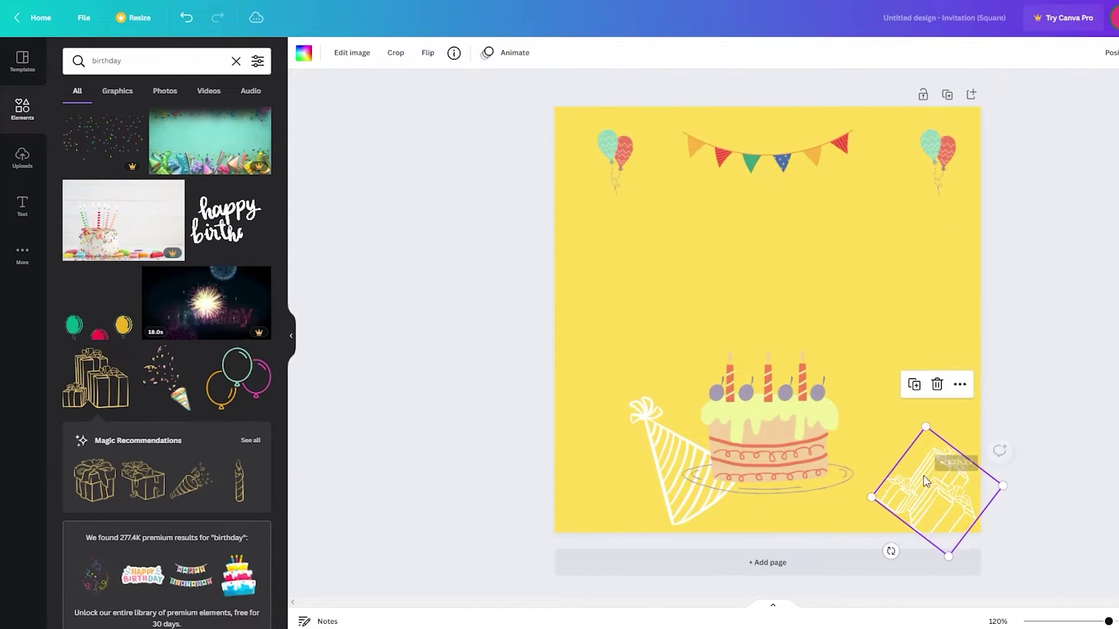
pyautogui.moveTo(928, 478); pyautogui.dragTo(851, 444)
pyautogui.click(919, 460)
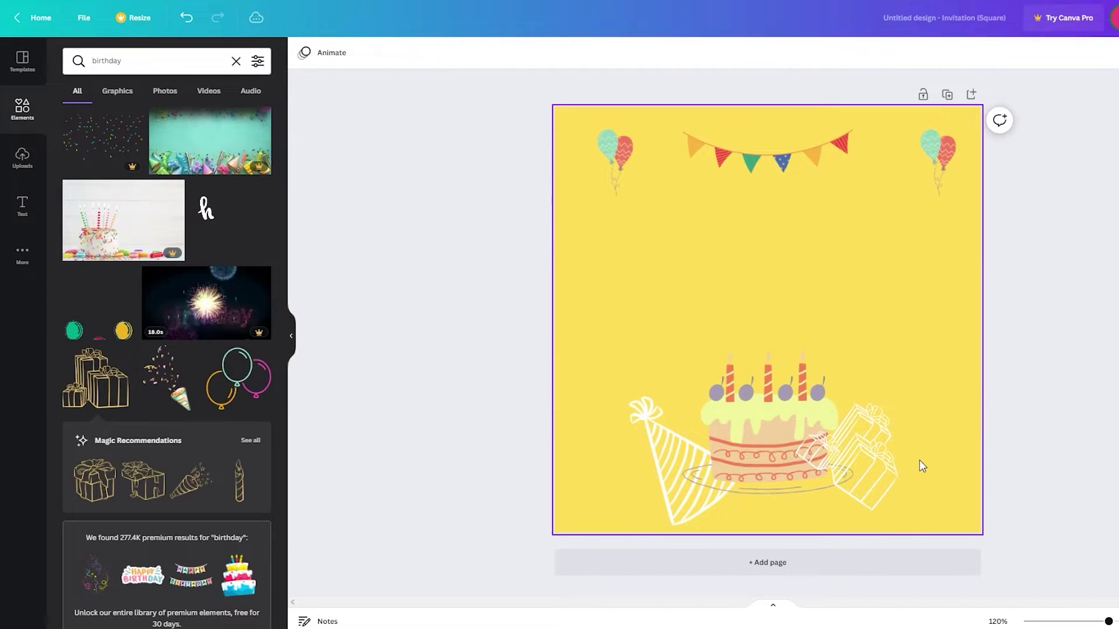
# Send the gift boxes to the back and tuck them under the cake's lower-right edge
pyautogui.rightClick(864, 466)
pyautogui.click(913, 467)
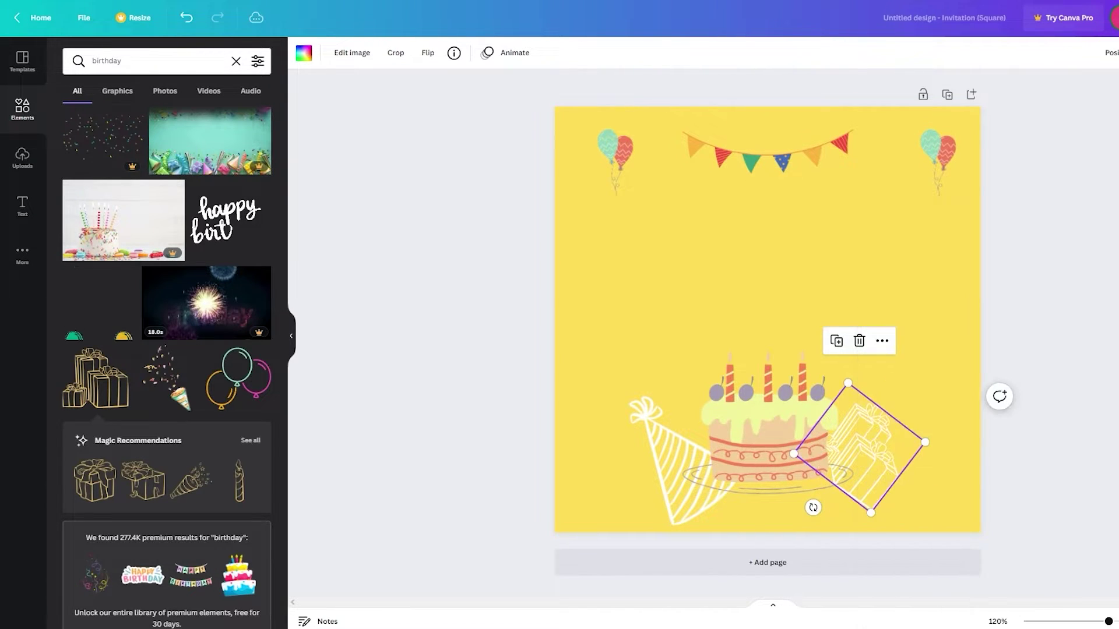
pyautogui.moveTo(880, 460); pyautogui.dragTo(827, 487)
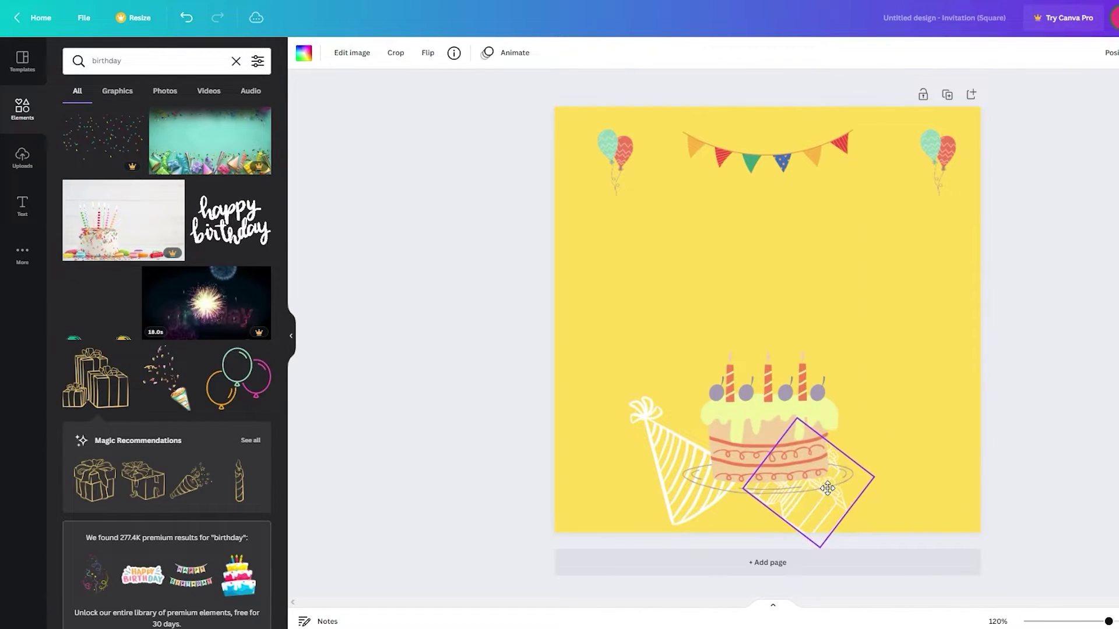
pyautogui.click(761, 540)
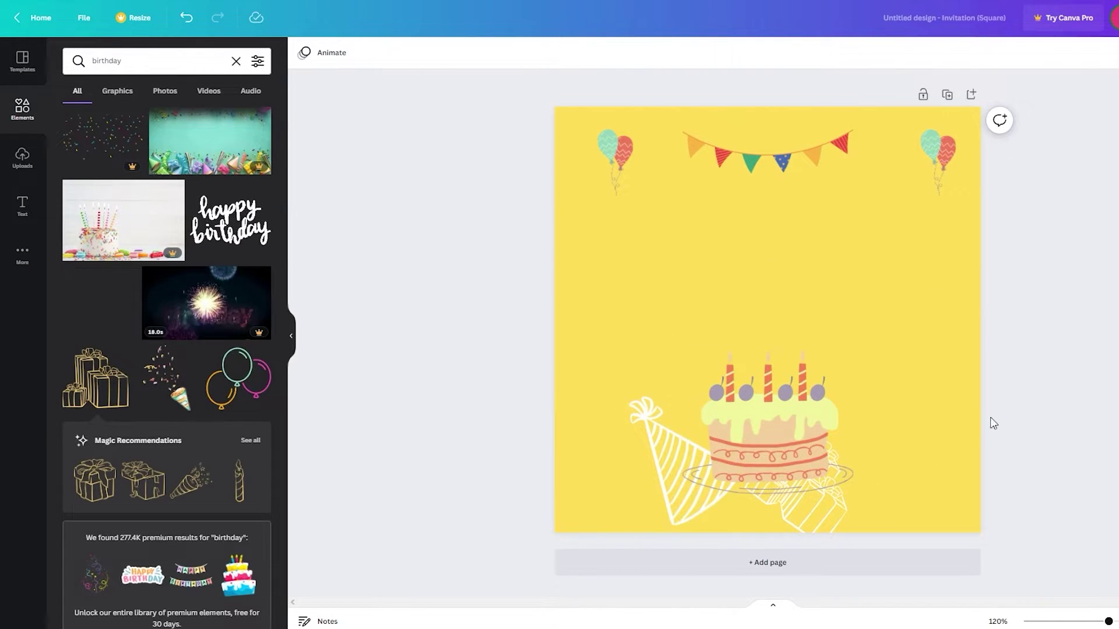
# Add the pink GLOW font combination to the page and replace its wording with YOU ARE INVITED
pyautogui.click(18, 207)
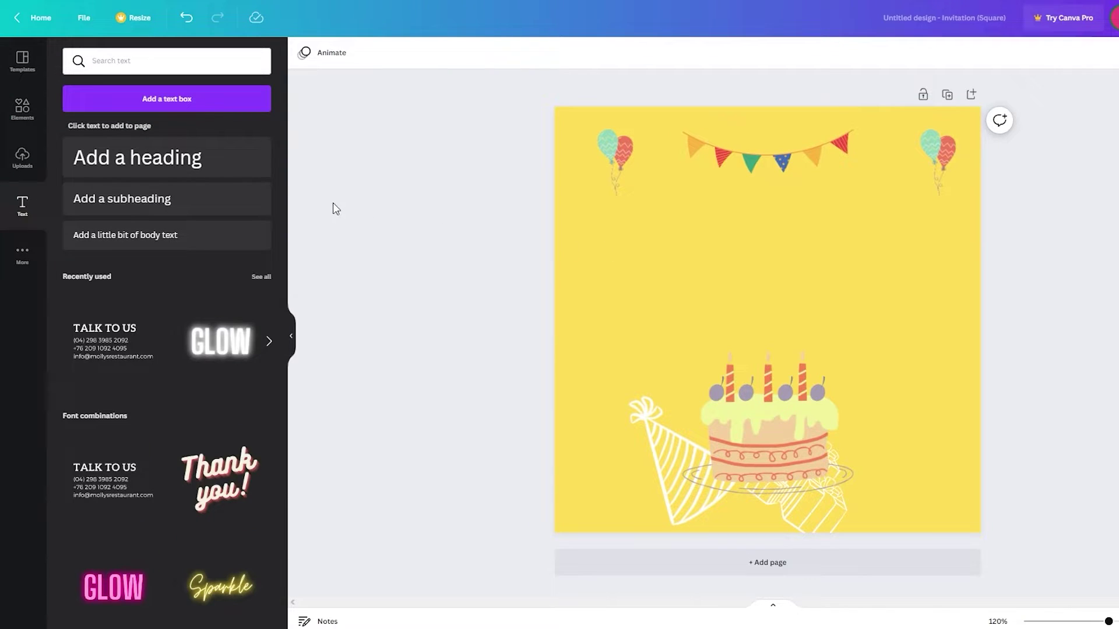
pyautogui.scroll(-6, 204, 390)
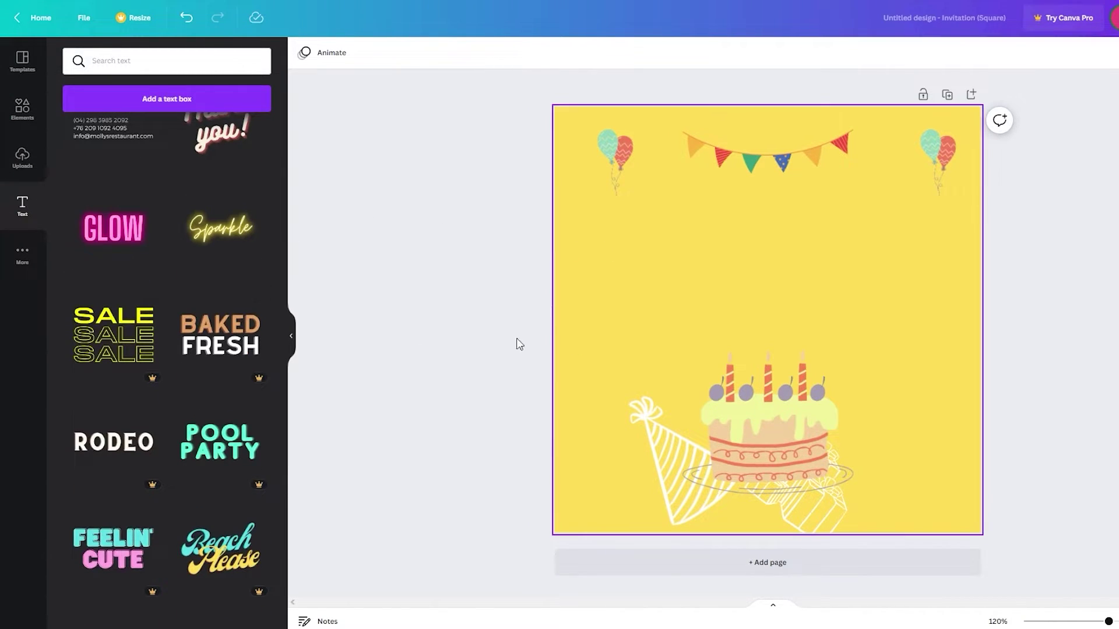
pyautogui.scroll(-5, 213, 237)
pyautogui.scroll(-8, 213, 237)
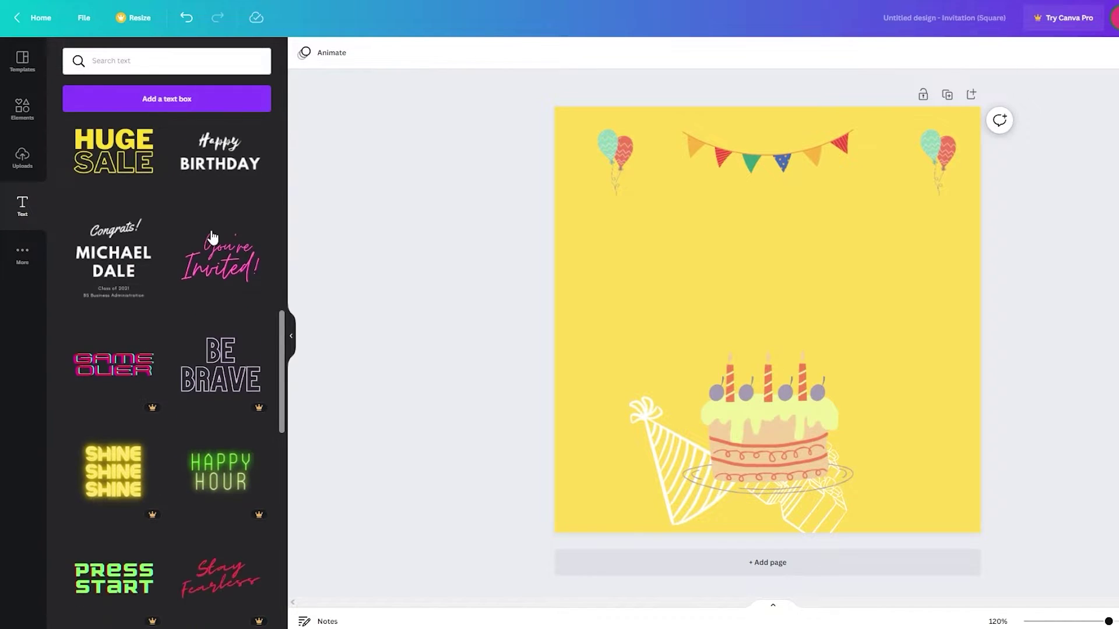
pyautogui.scroll(-3, 212, 237)
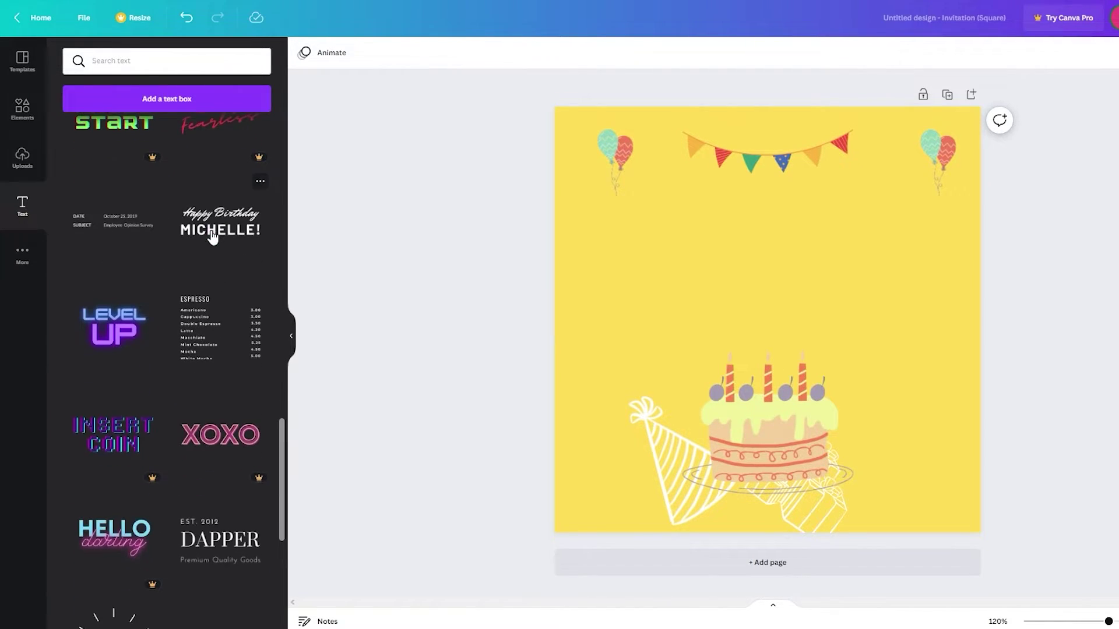
pyautogui.scroll(15, 247, 392)
pyautogui.scroll(-3, 225, 473)
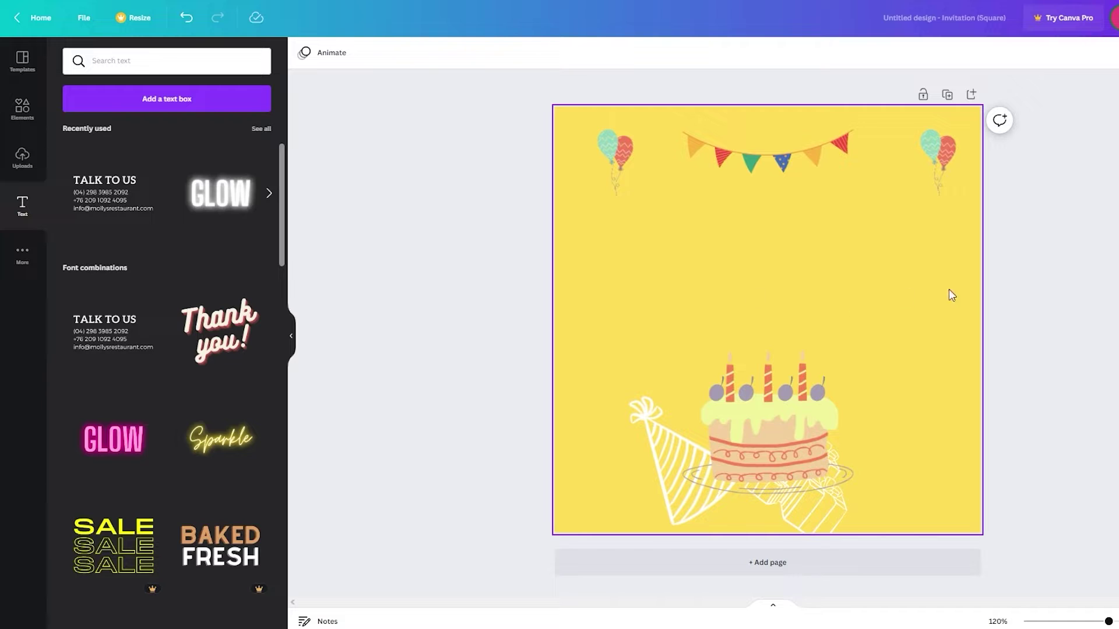
pyautogui.doubleClick(901, 342)
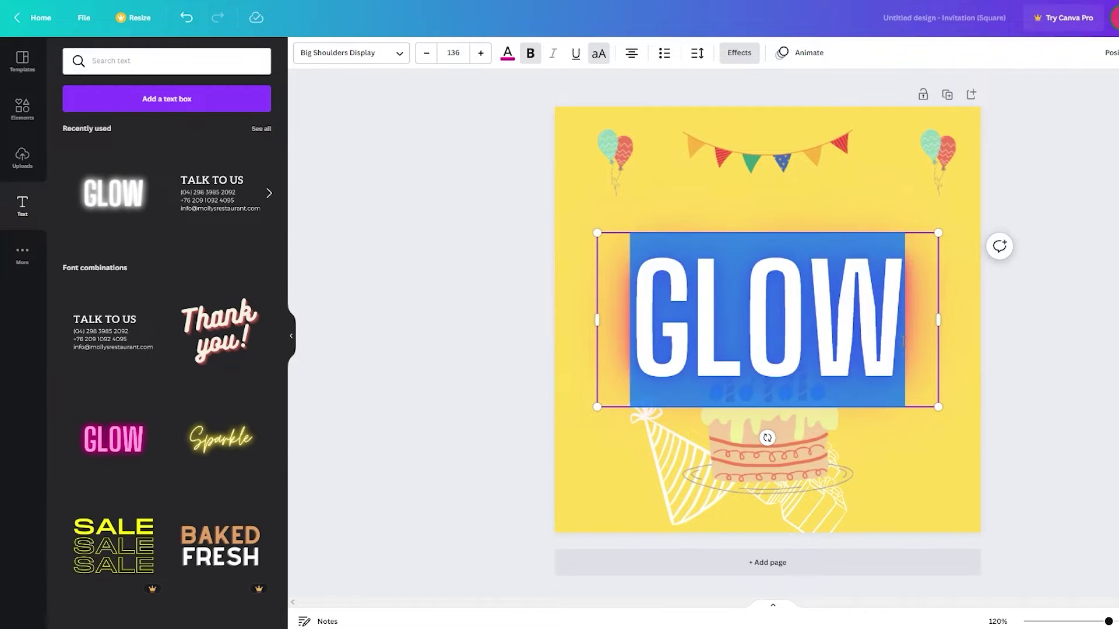
pyautogui.press('BackSpace')
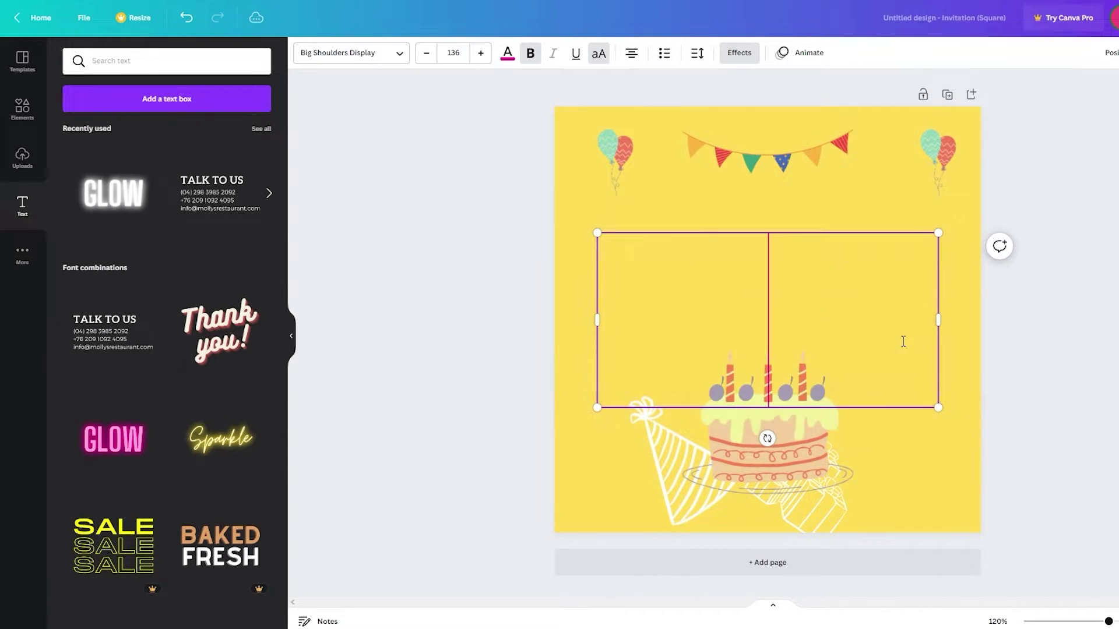
pyautogui.write('Y')
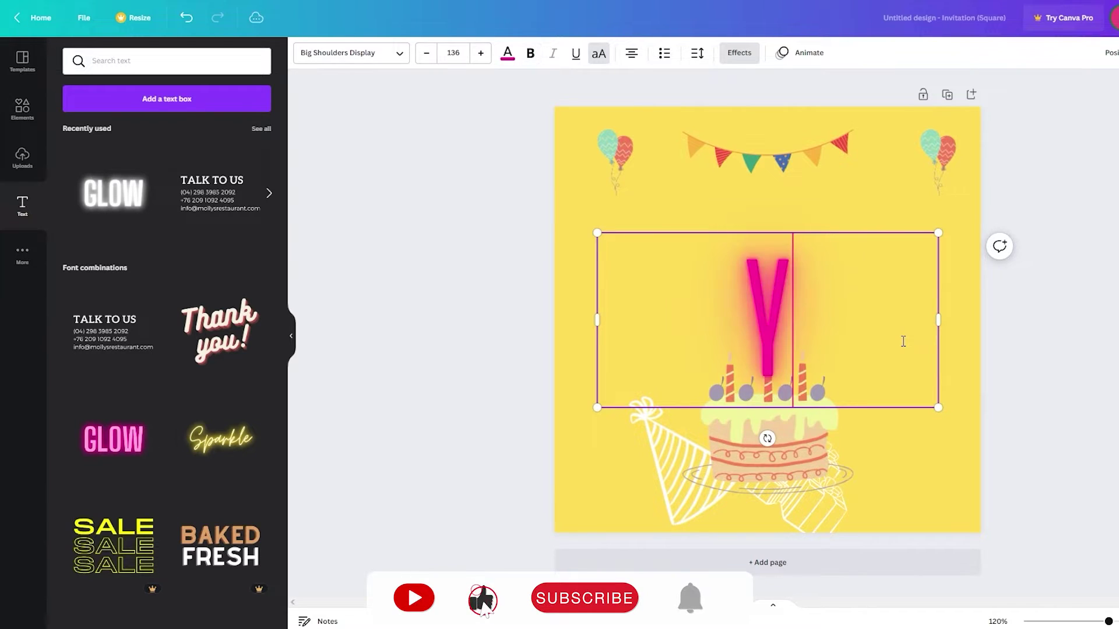
pyautogui.write('OU ARE INVITED')
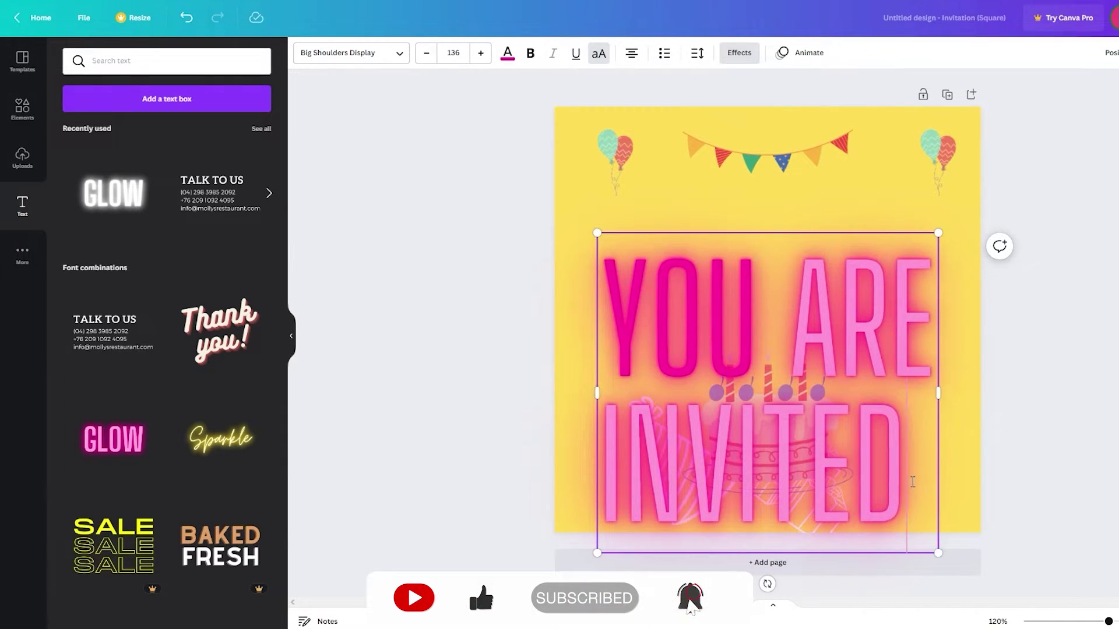
# Set the YOU ARE INVITED text to size 32 and move it up to just below the bunting
pyautogui.moveTo(912, 482); pyautogui.dragTo(607, 299)
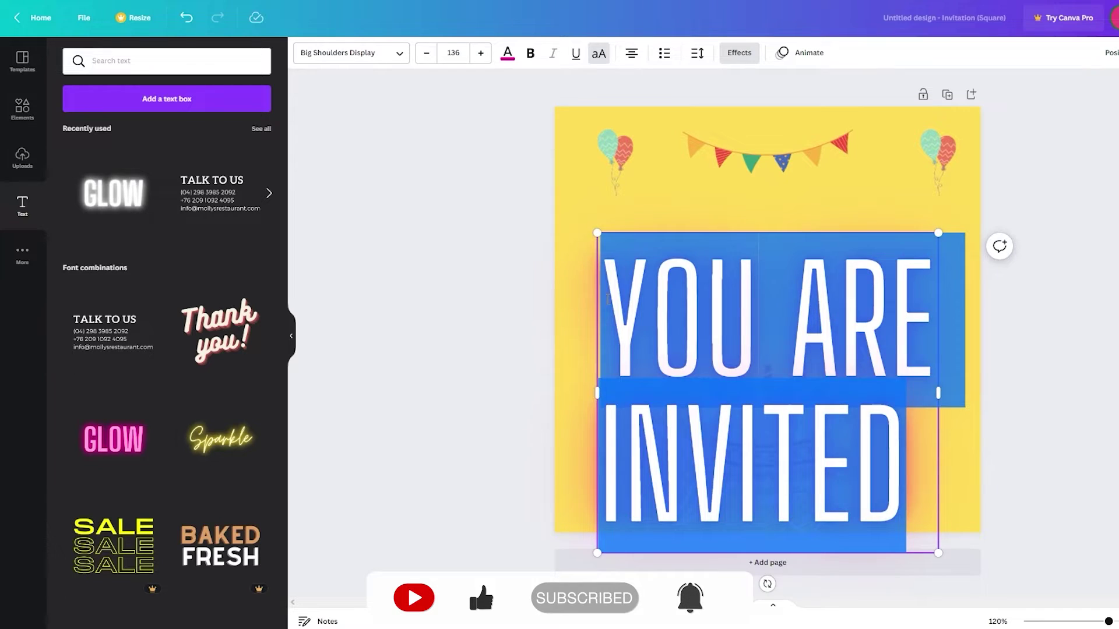
pyautogui.click(424, 56)
pyautogui.click(452, 54)
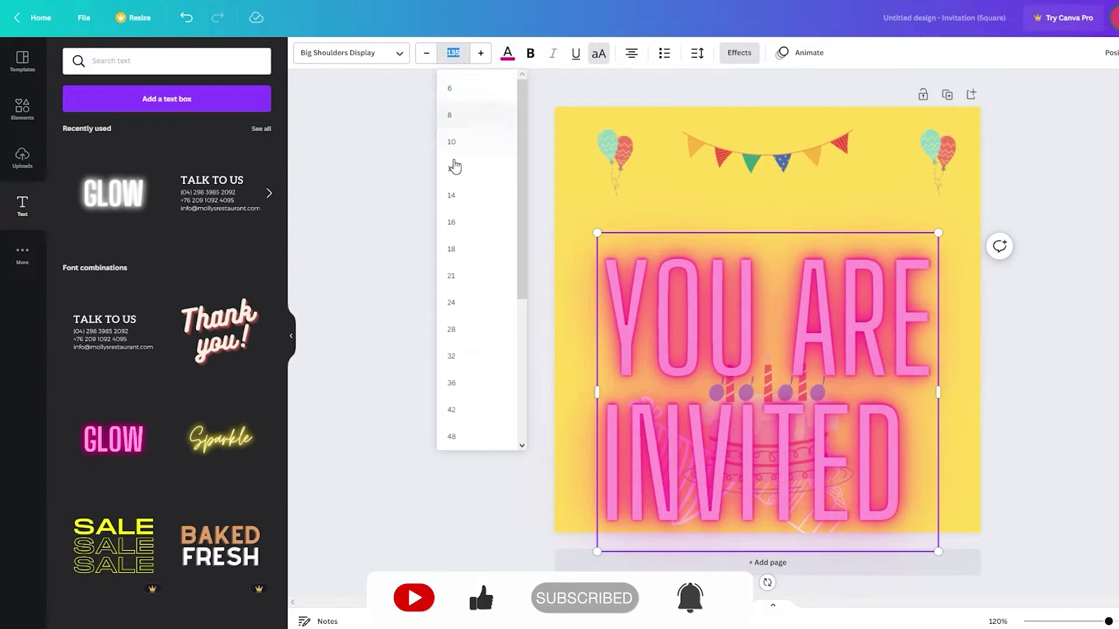
pyautogui.click(464, 174)
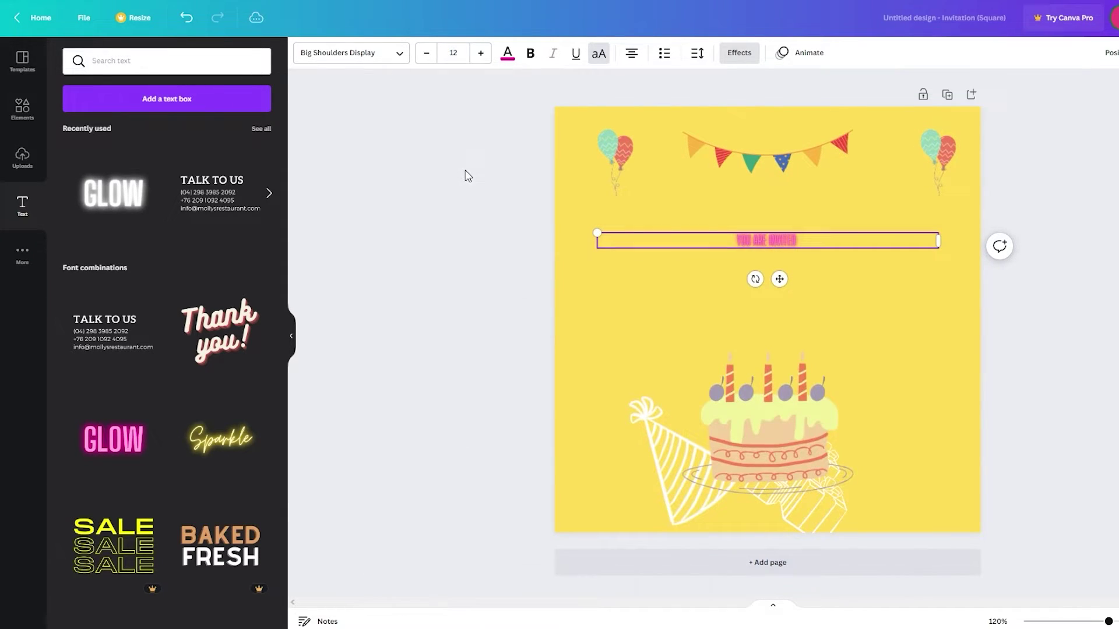
pyautogui.click(452, 54)
pyautogui.click(474, 276)
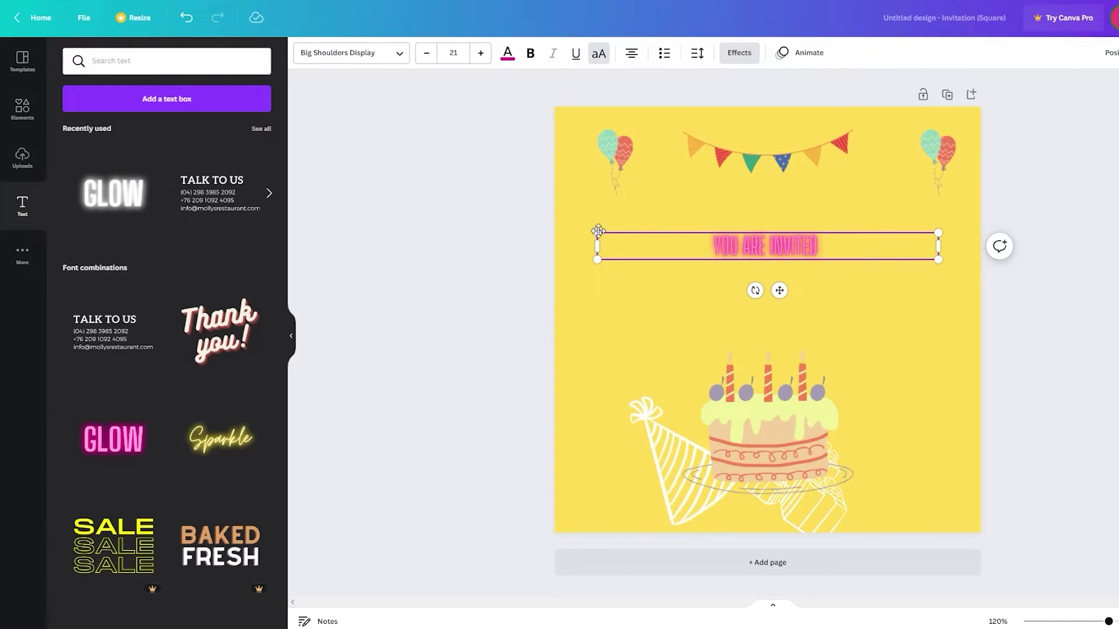
pyautogui.click(453, 56)
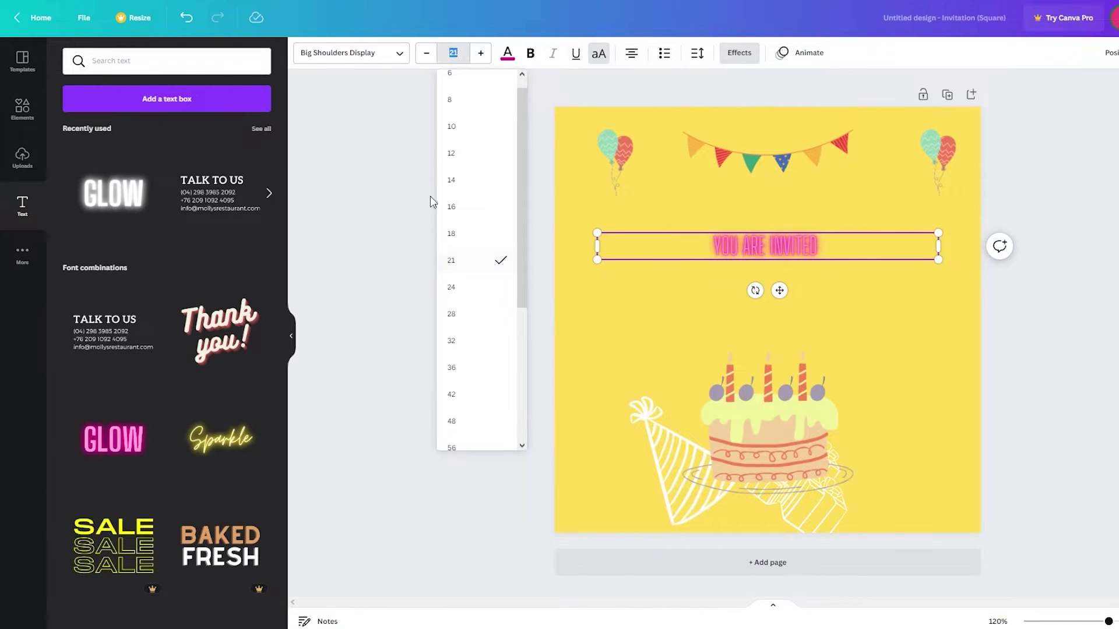
pyautogui.click(452, 330)
pyautogui.click(739, 284)
pyautogui.click(849, 260)
pyautogui.moveTo(849, 260); pyautogui.dragTo(839, 223)
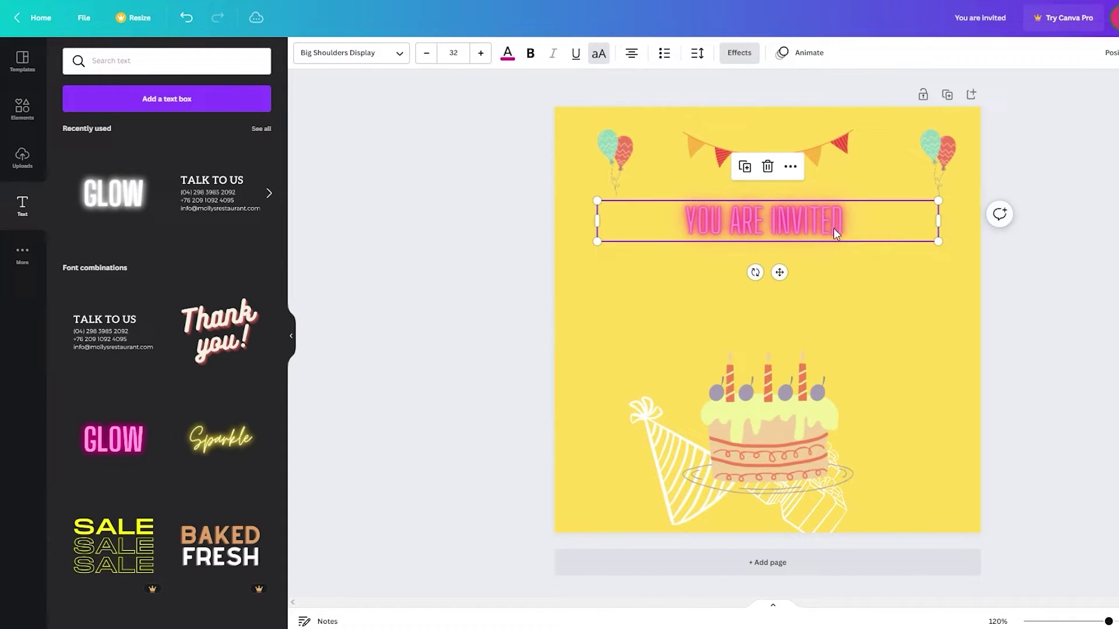
# Try several colours on the YOU ARE INVITED text and settle on the default dark blue
pyautogui.click(508, 54)
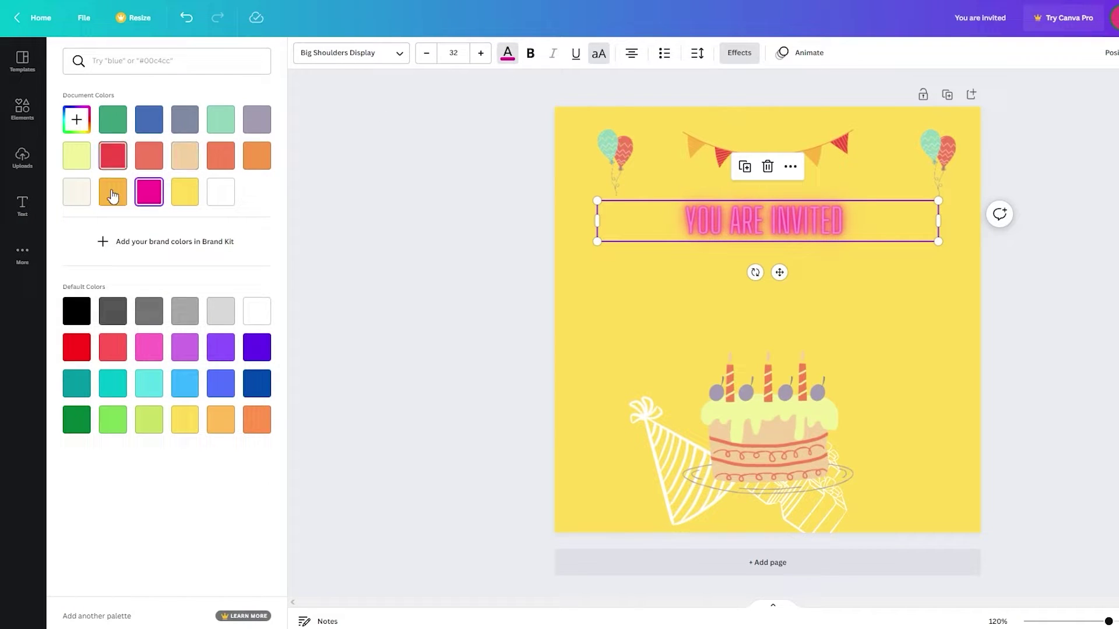
pyautogui.click(113, 195)
pyautogui.click(227, 211)
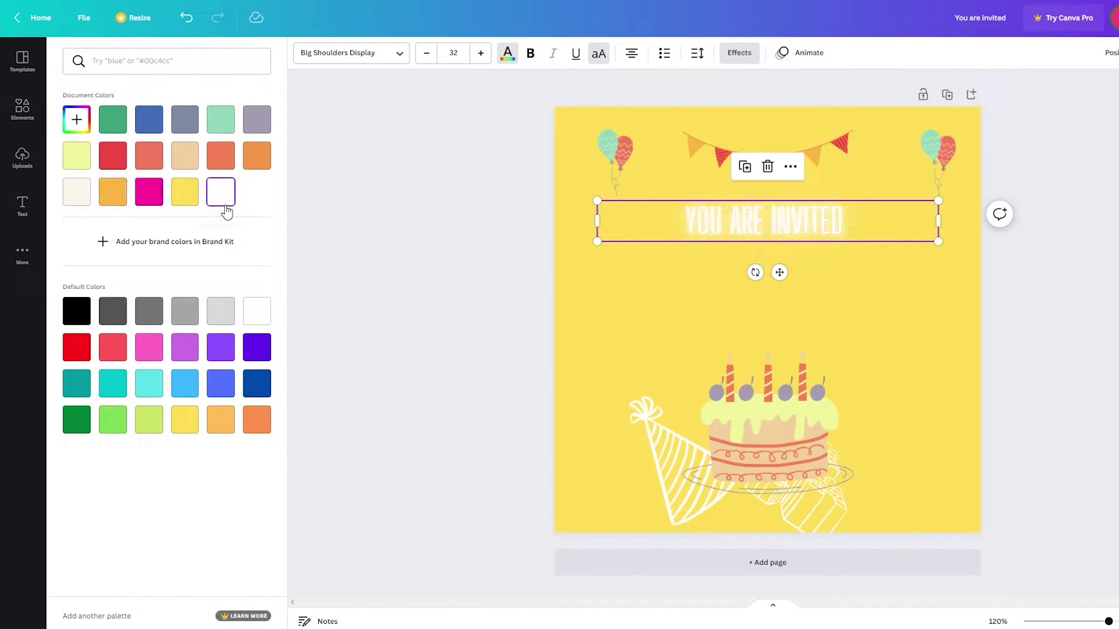
pyautogui.click(194, 124)
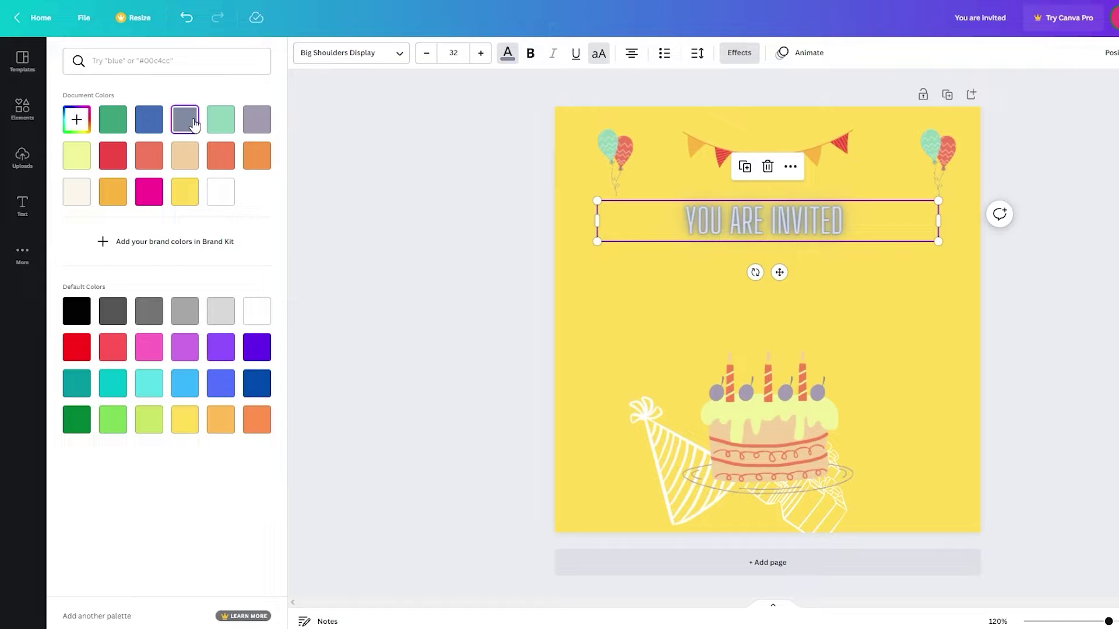
pyautogui.click(150, 123)
pyautogui.click(77, 311)
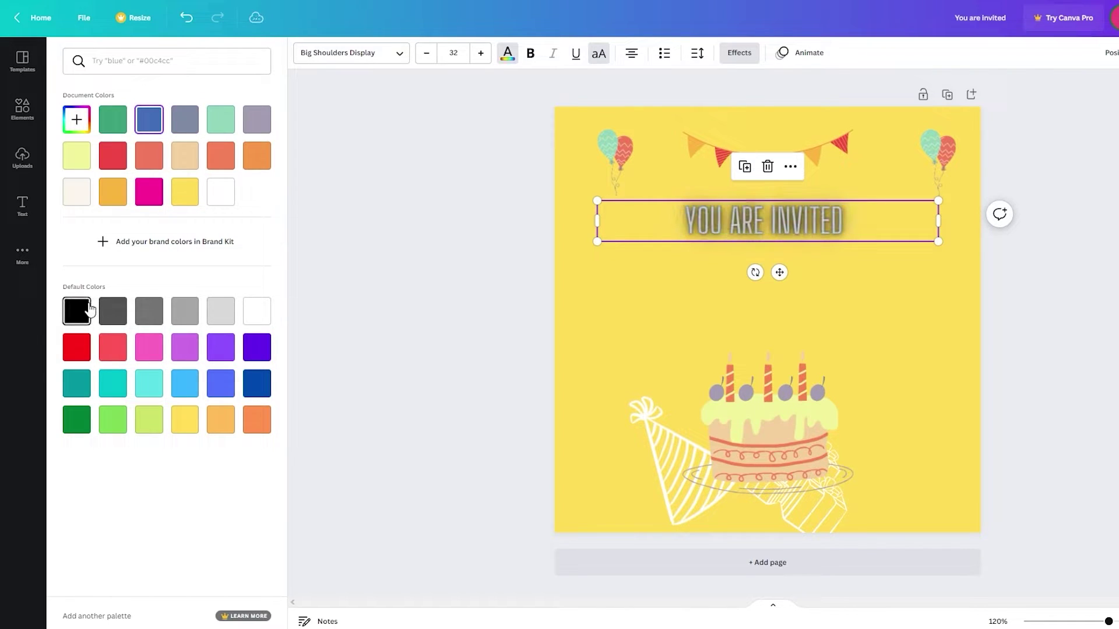
pyautogui.click(259, 387)
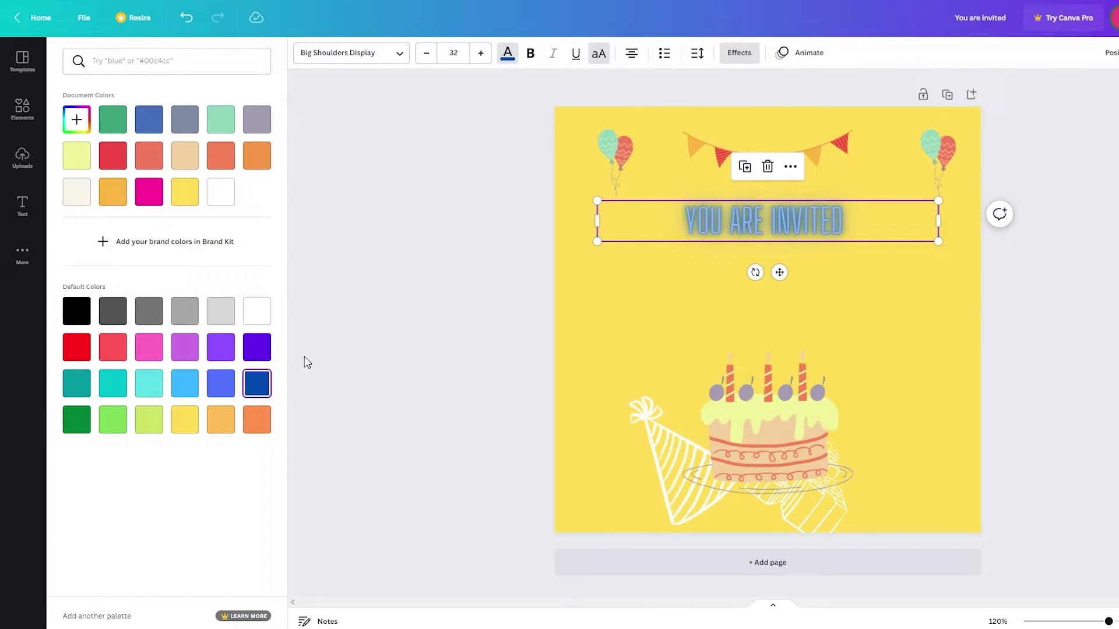
# Recolour the YOU ARE INVITED text with the default dark green
pyautogui.press('Escape')
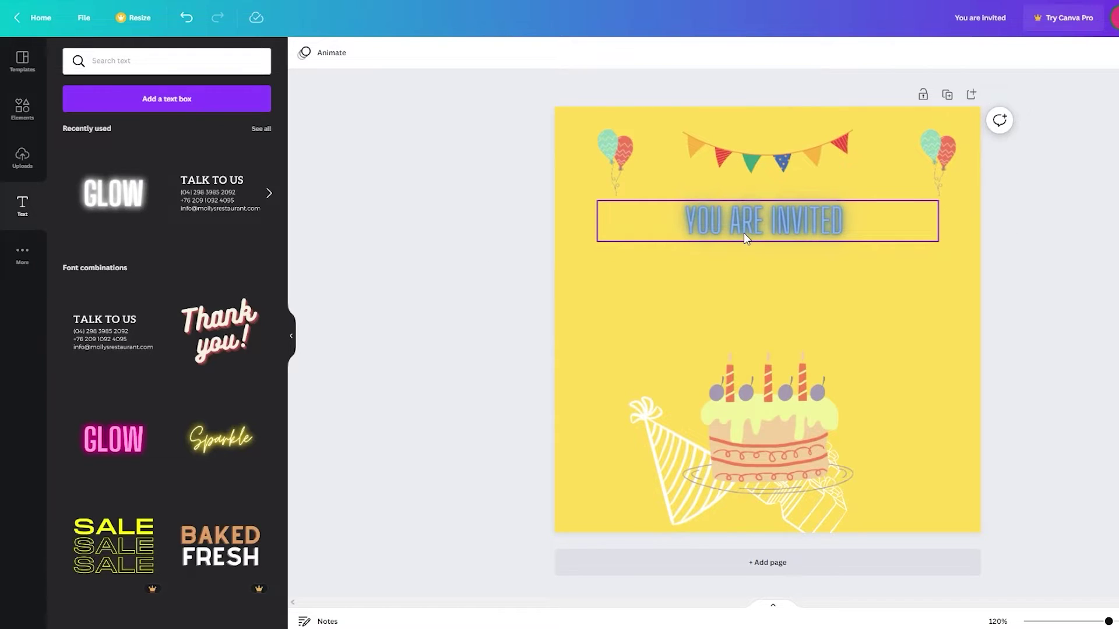
pyautogui.click(507, 53)
pyautogui.click(77, 420)
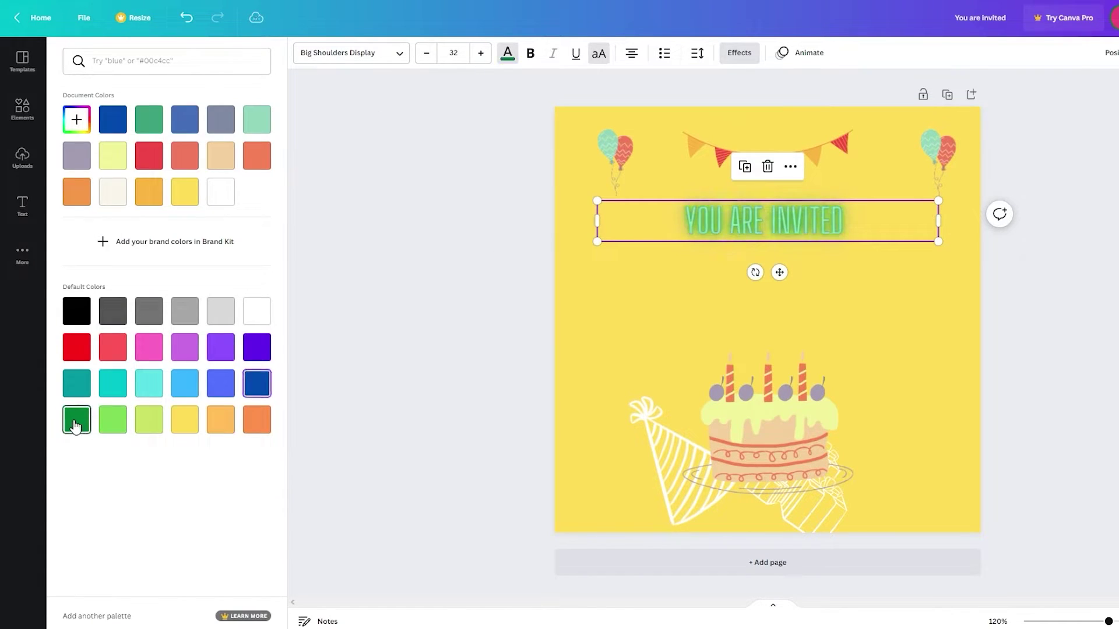
pyautogui.press('Escape')
pyautogui.press('Escape')
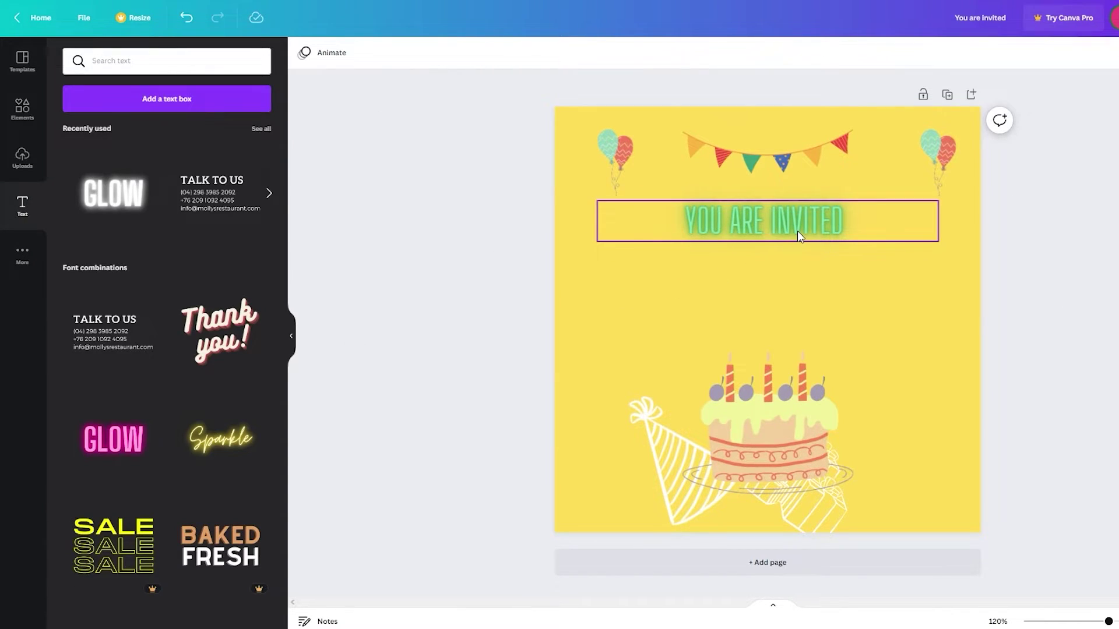
# Duplicate the YOU ARE INVITED text, change the copy's wording to TO, and place it just below the heading
pyautogui.moveTo(798, 231); pyautogui.dragTo(798, 231)
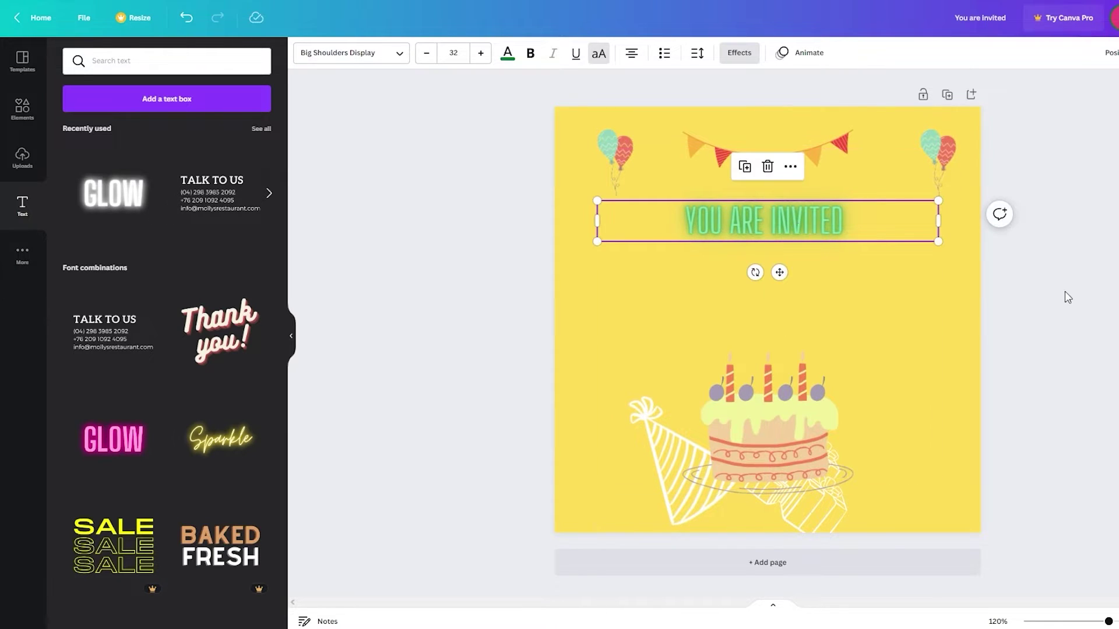
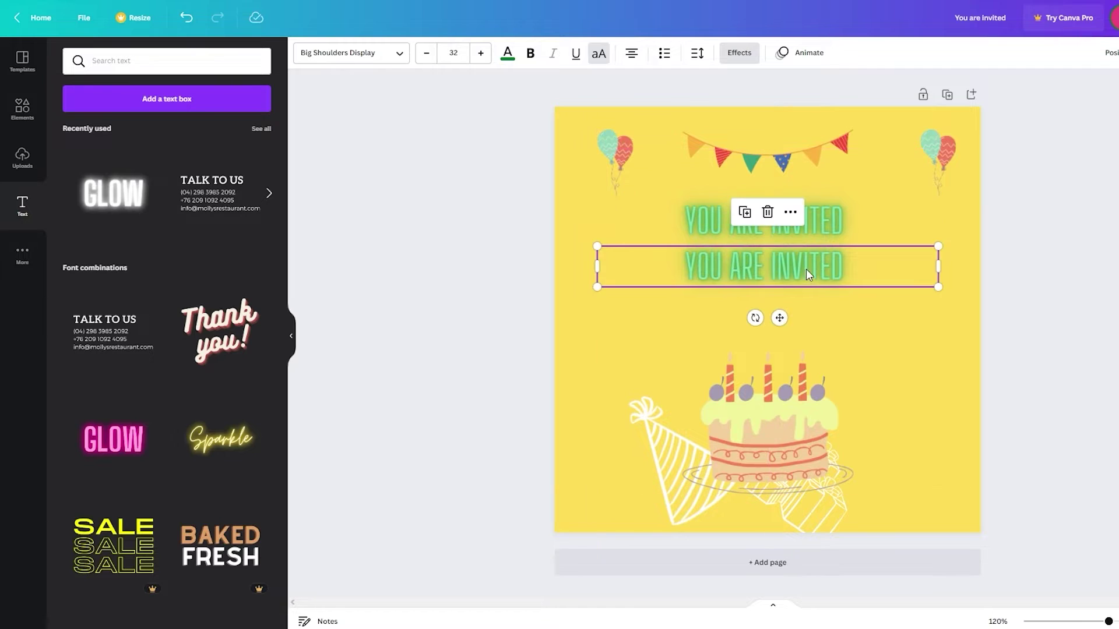
pyautogui.click(687, 277)
pyautogui.keyDown('shift'); pyautogui.click(872, 278); pyautogui.keyUp('shift')
pyautogui.press('BackSpace')
pyautogui.write('TO')
pyautogui.press('Return')
pyautogui.click(1011, 313)
pyautogui.click(752, 282)
pyautogui.moveTo(752, 282); pyautogui.dragTo(738, 275)
# Try other text alignments on the YOU ARE INVITED heading and return it to centred
pyautogui.click(739, 215)
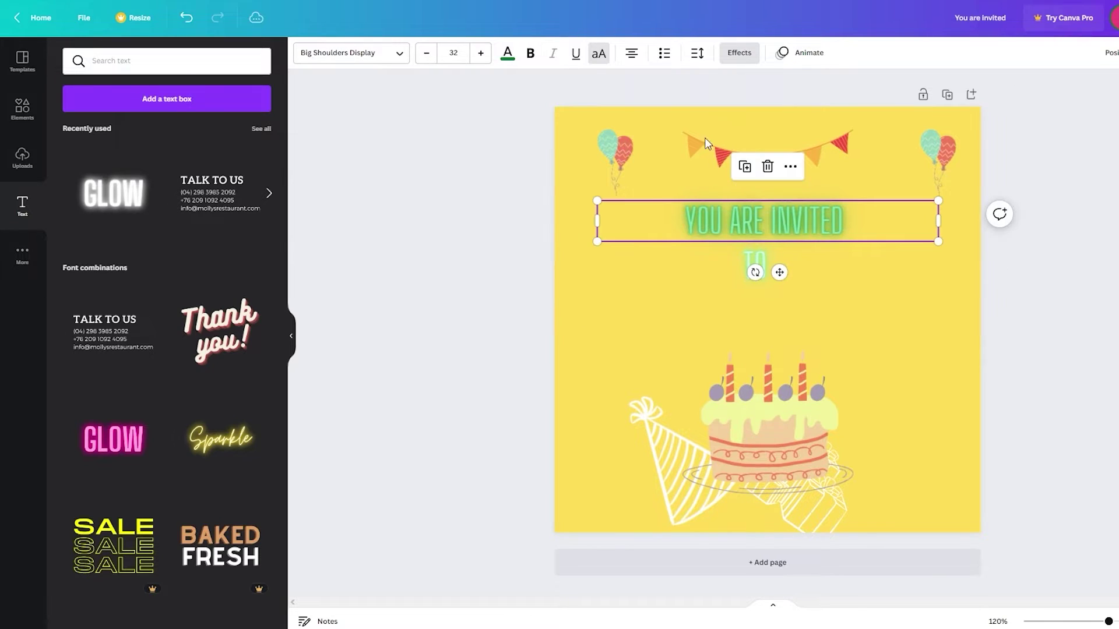
pyautogui.click(640, 65)
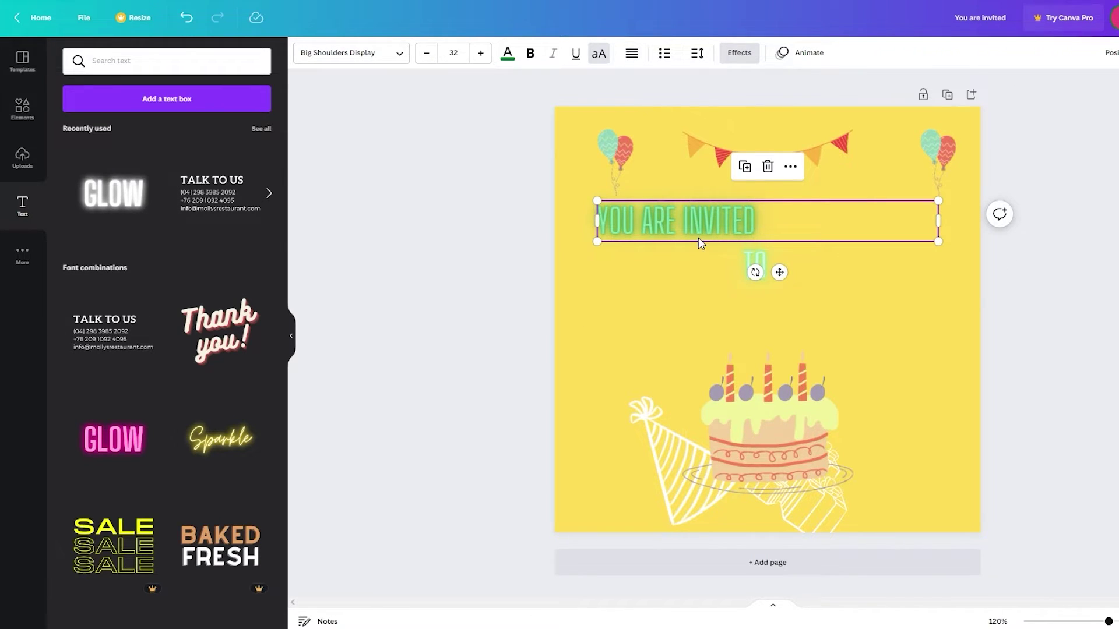
pyautogui.click(632, 53)
pyautogui.click(635, 62)
# Duplicate the YOU ARE INVITED text and place the copy directly below the TO line
pyautogui.click(748, 263)
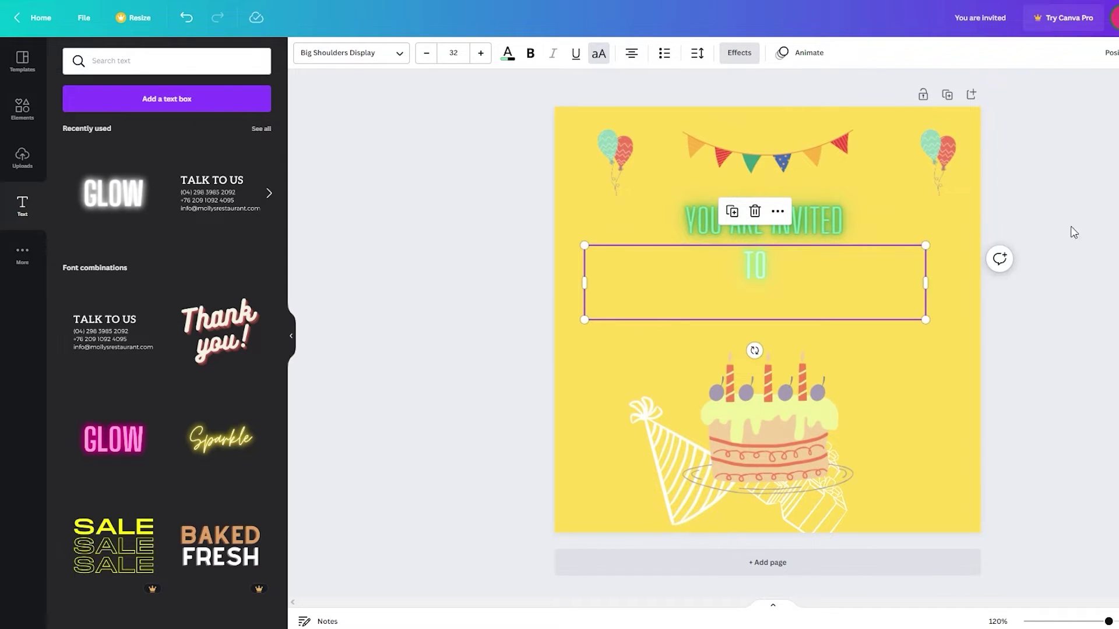
pyautogui.click(1013, 233)
pyautogui.click(750, 263)
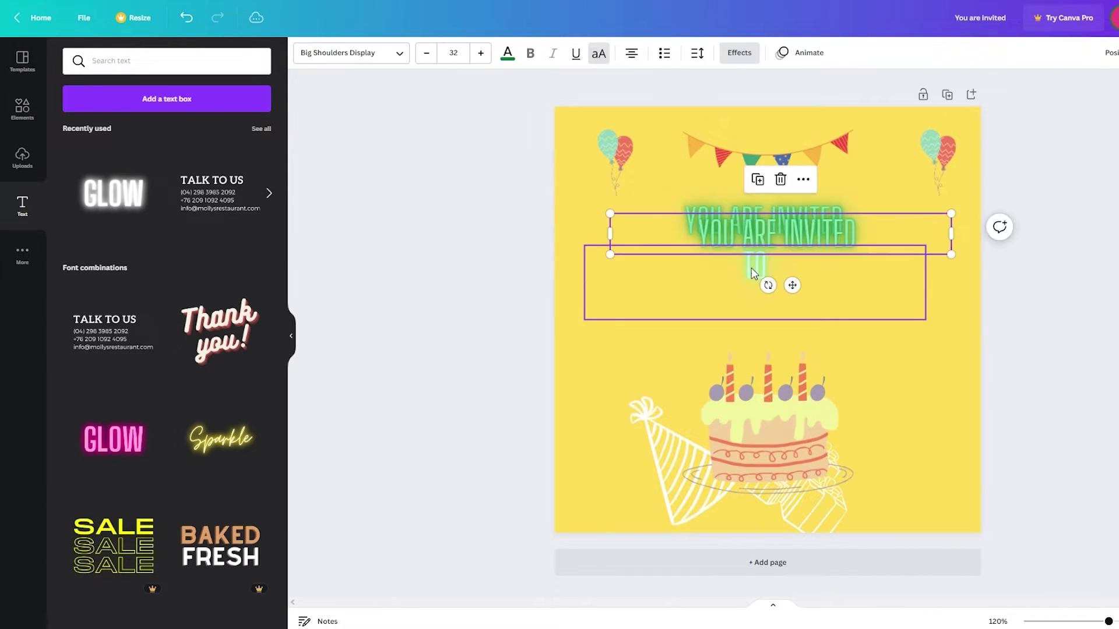
pyautogui.hotkey('ctrl', 'd')
pyautogui.moveTo(818, 211); pyautogui.dragTo(818, 297)
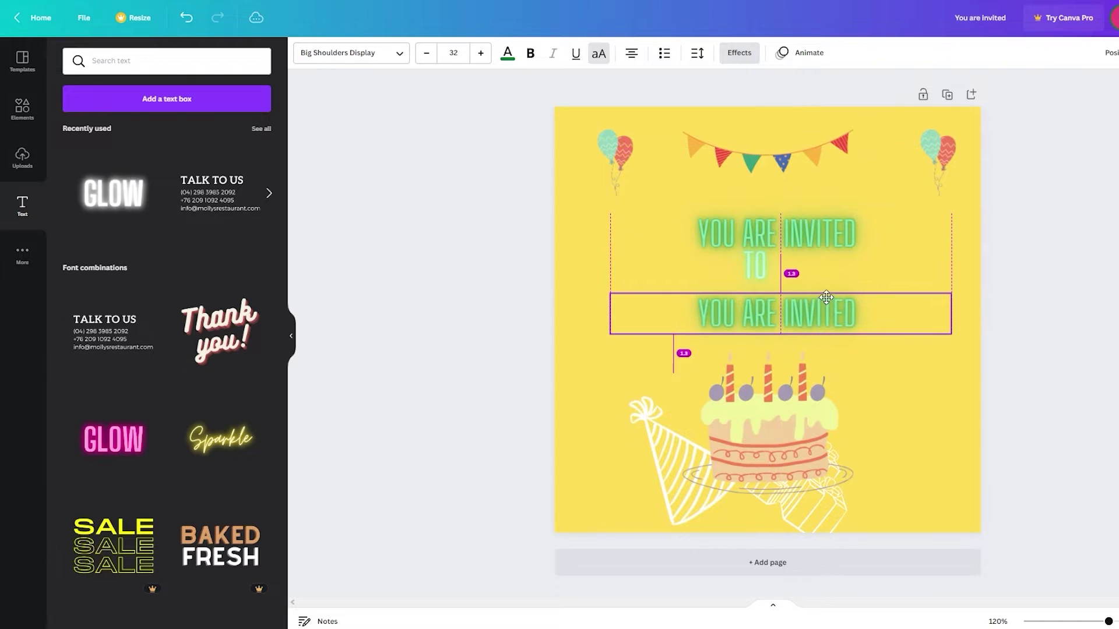
pyautogui.hotkey('ctrl', 'z')
pyautogui.moveTo(813, 232); pyautogui.dragTo(785, 307)
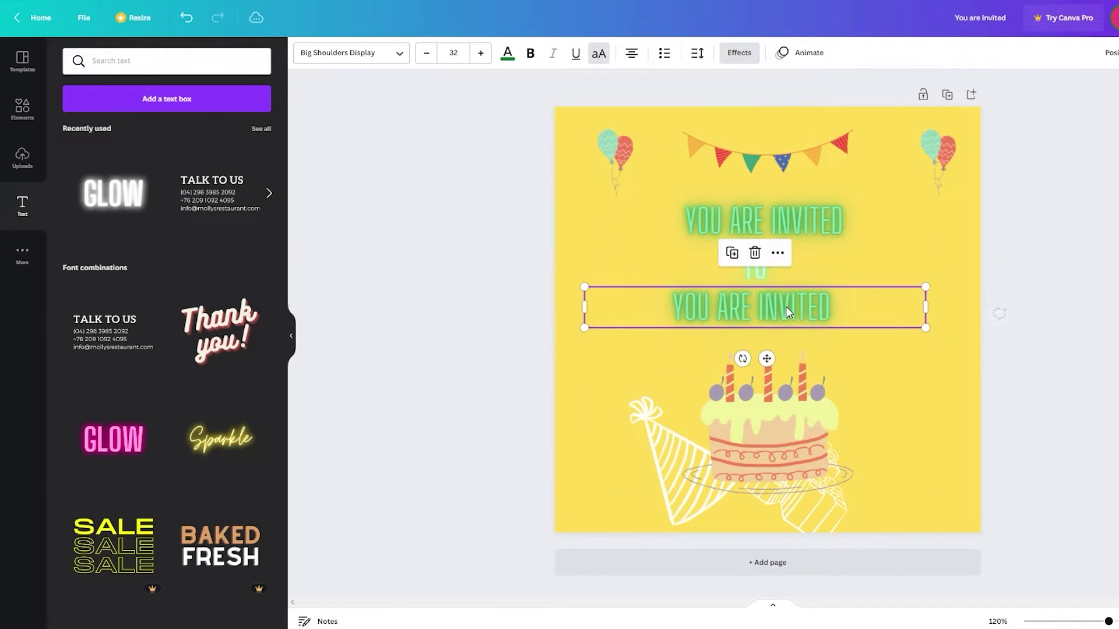
# Replace the wording of the copy below TO with the birthday child's name in possessive form followed by 14TH
pyautogui.doubleClick(813, 306)
pyautogui.click(850, 306)
pyautogui.tripleClick(868, 305)
pyautogui.write("JOHN'S 14TH")
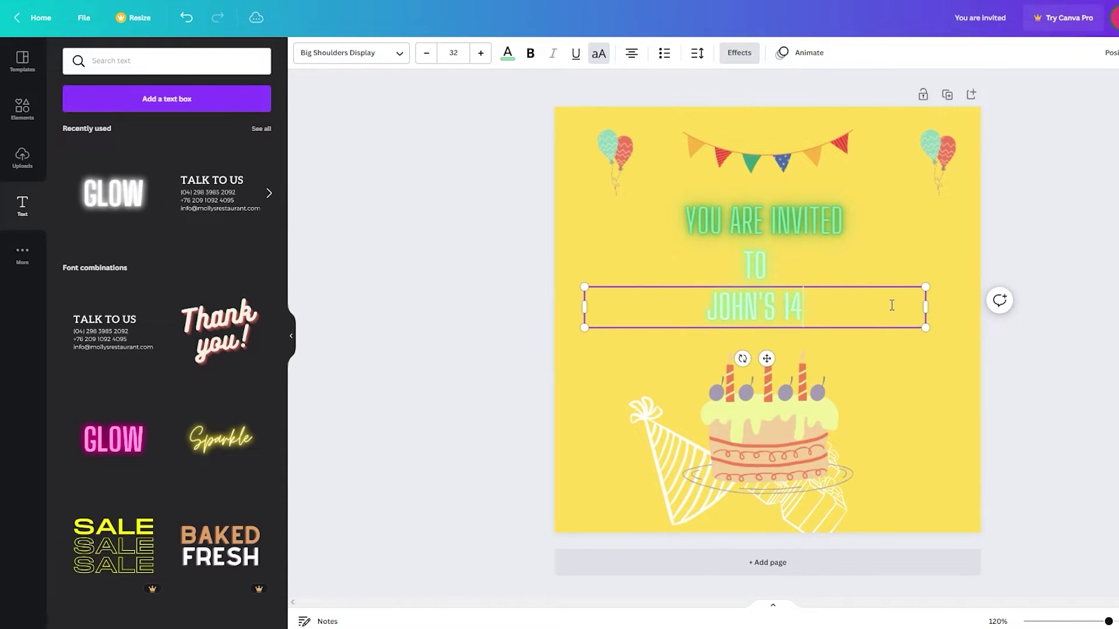
pyautogui.click(833, 243)
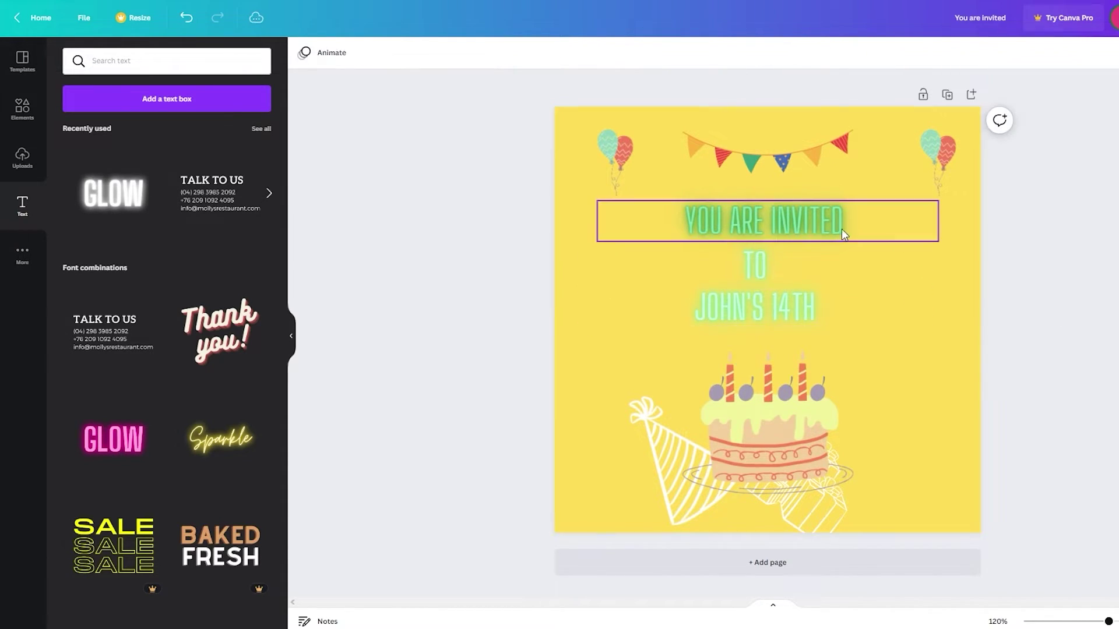
pyautogui.click(818, 225)
pyautogui.press('Escape')
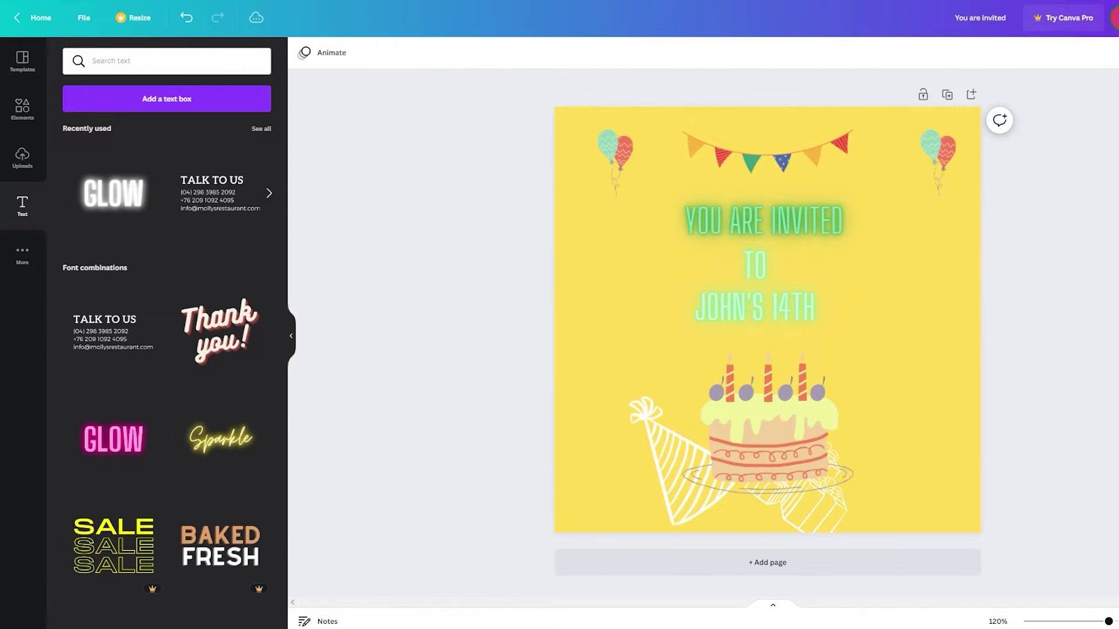
# Search the elements for box and add the plain light grey square to the page
pyautogui.click(22, 109)
pyautogui.scroll(-4, 138, 257)
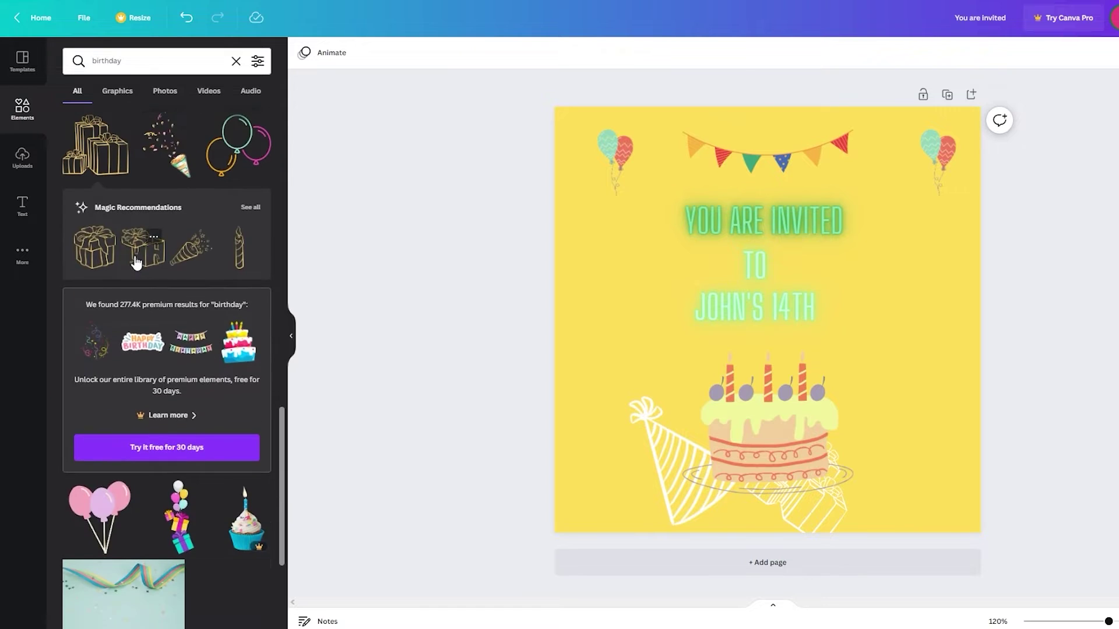
pyautogui.click(134, 60)
pyautogui.write('box')
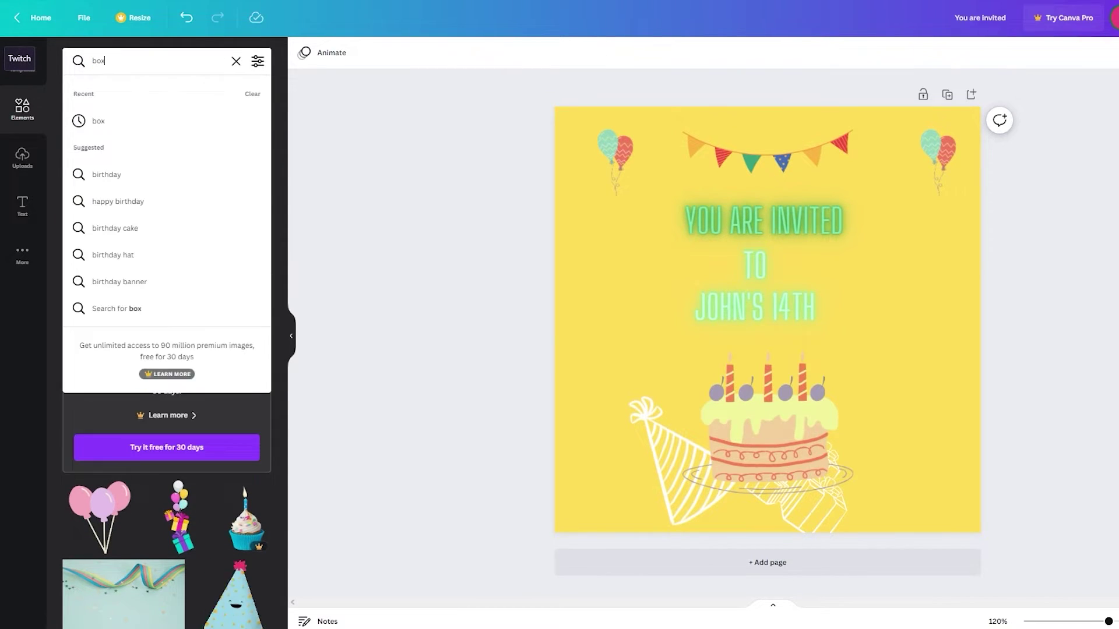
pyautogui.press('Return')
pyautogui.click(183, 202)
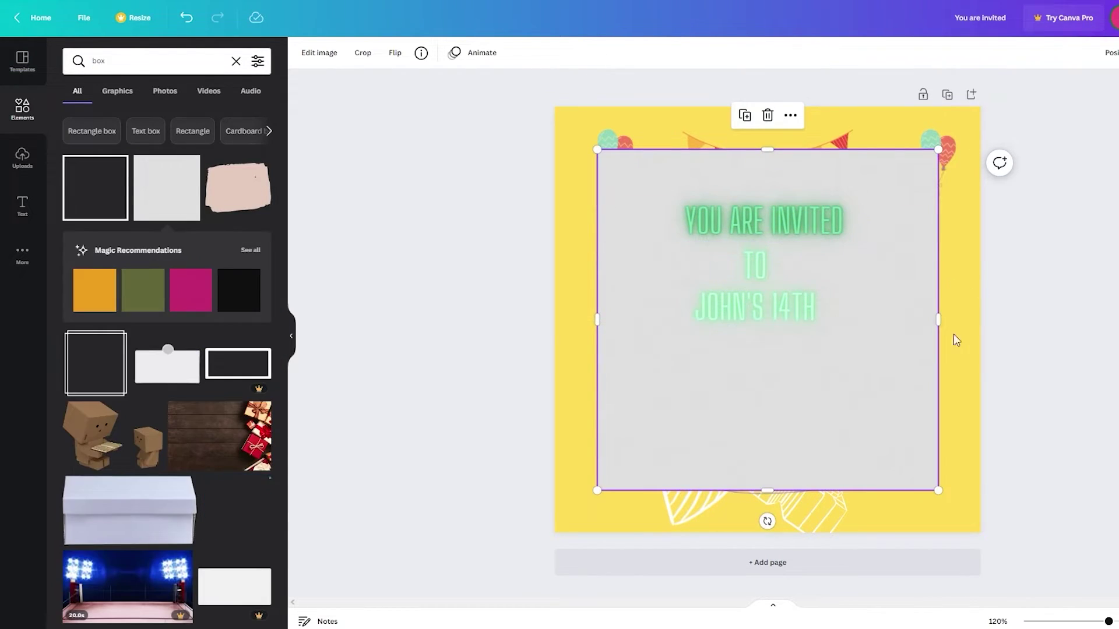
# Resize the grey square to about 5.9 by 4.9 and position it as a backdrop behind the three text lines
pyautogui.moveTo(936, 151); pyautogui.dragTo(702, 385)
pyautogui.moveTo(659, 423); pyautogui.dragTo(731, 238)
pyautogui.moveTo(778, 293); pyautogui.dragTo(821, 337)
pyautogui.moveTo(820, 283); pyautogui.dragTo(852, 283)
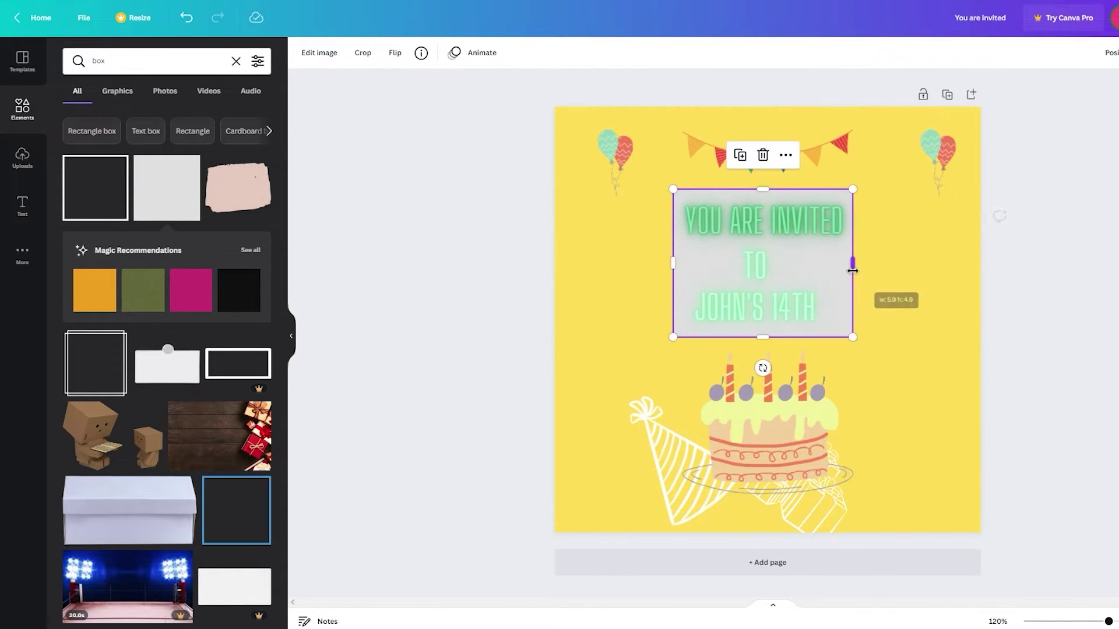
pyautogui.press('Escape')
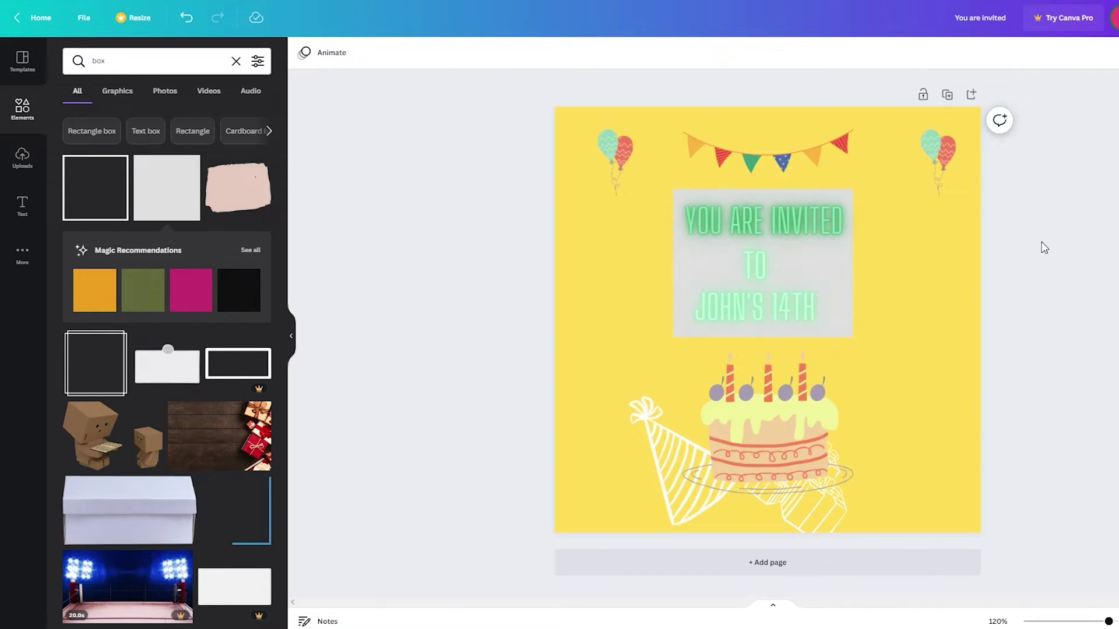
# Recolour the TO text with the blue from the document colours
pyautogui.click(697, 255)
pyautogui.click(508, 55)
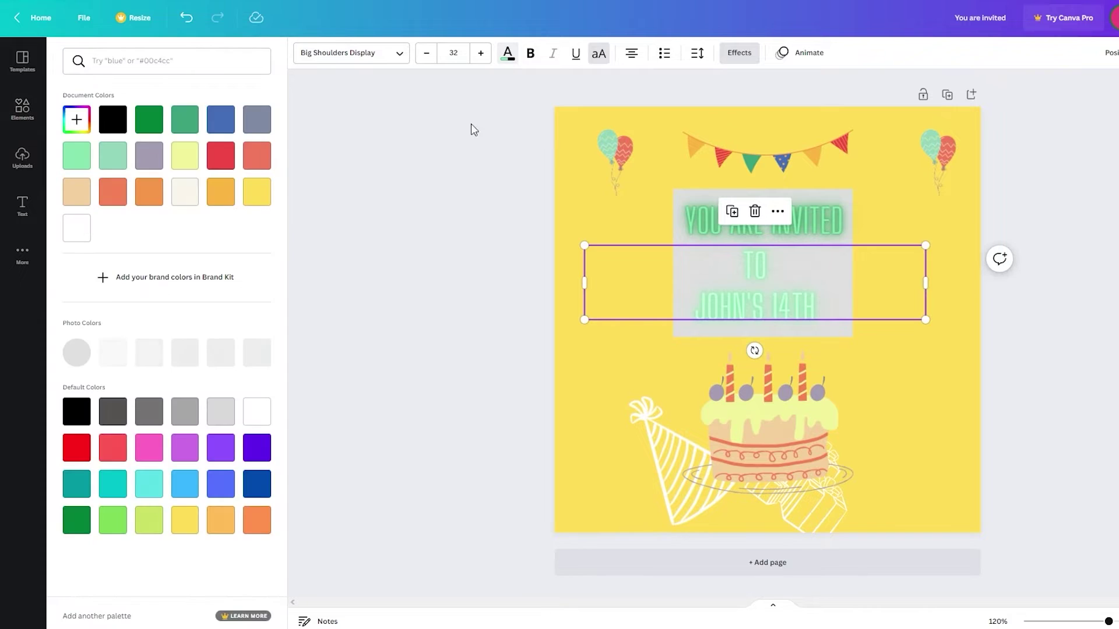
pyautogui.click(221, 124)
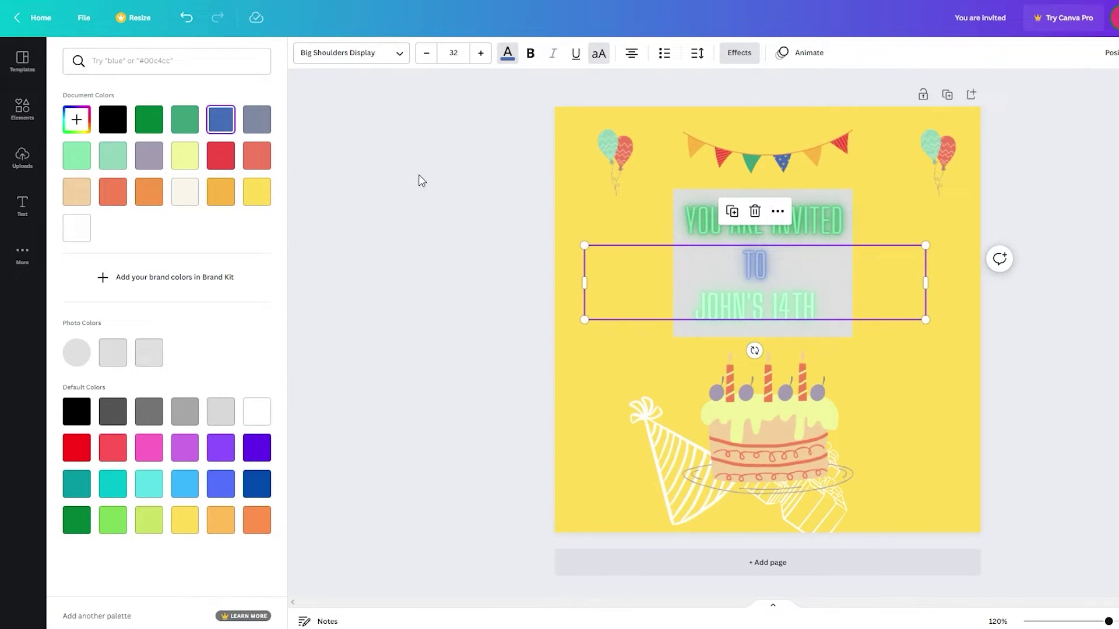
pyautogui.click(685, 257)
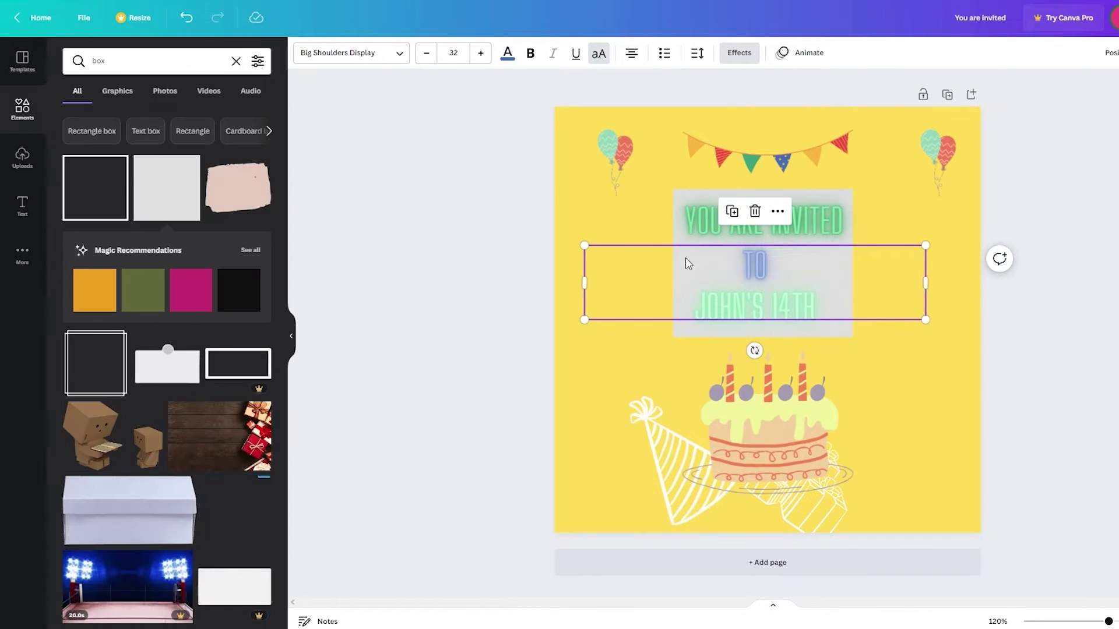
# Set the grey backdrop square's brightness to 100 and its contrast to -100
pyautogui.click(694, 200)
pyautogui.click(308, 56)
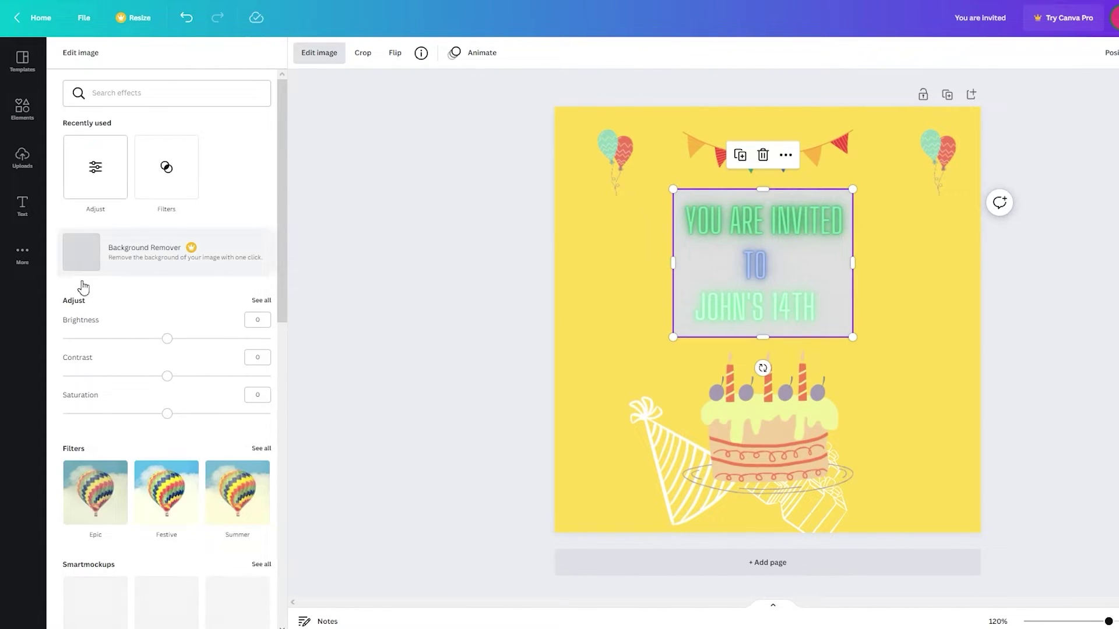
pyautogui.moveTo(174, 339); pyautogui.dragTo(339, 357)
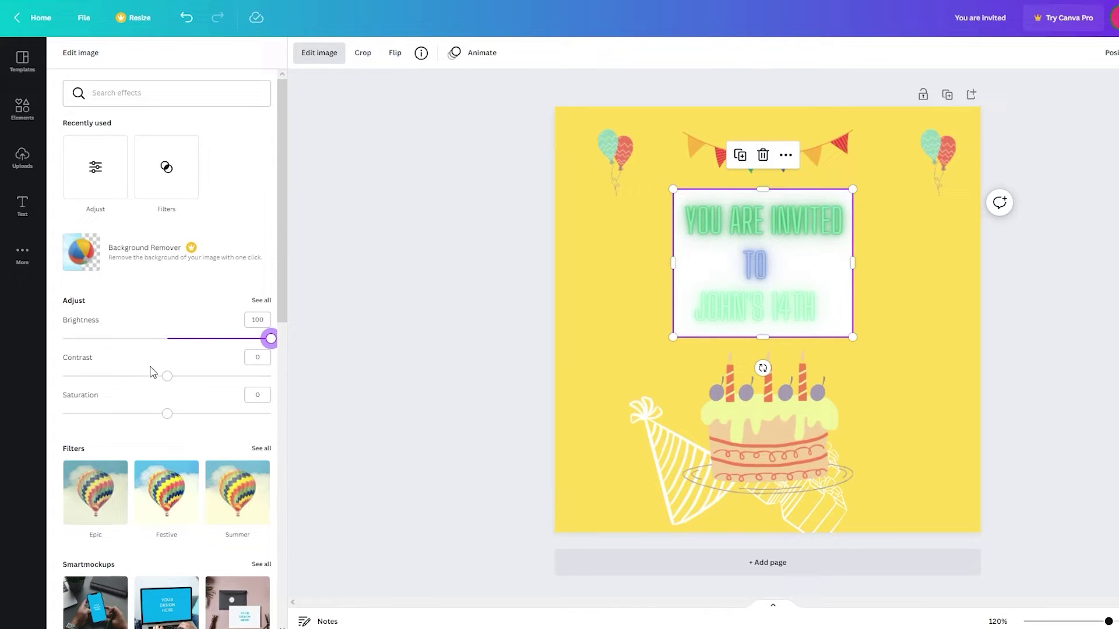
pyautogui.moveTo(166, 378); pyautogui.dragTo(63, 376)
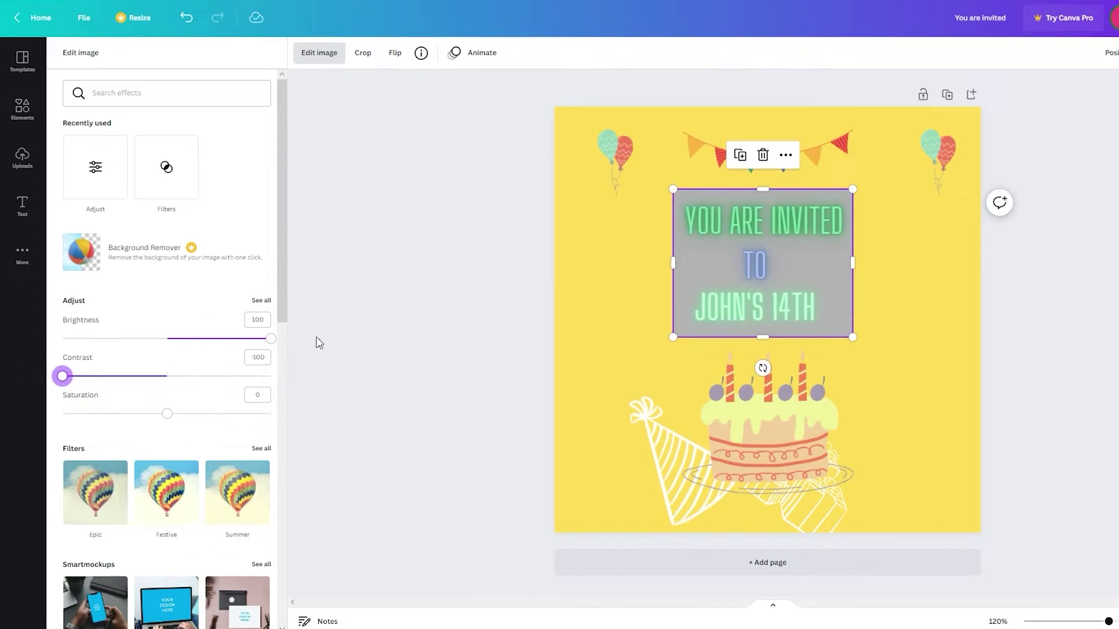
pyautogui.click(457, 352)
pyautogui.click(1065, 358)
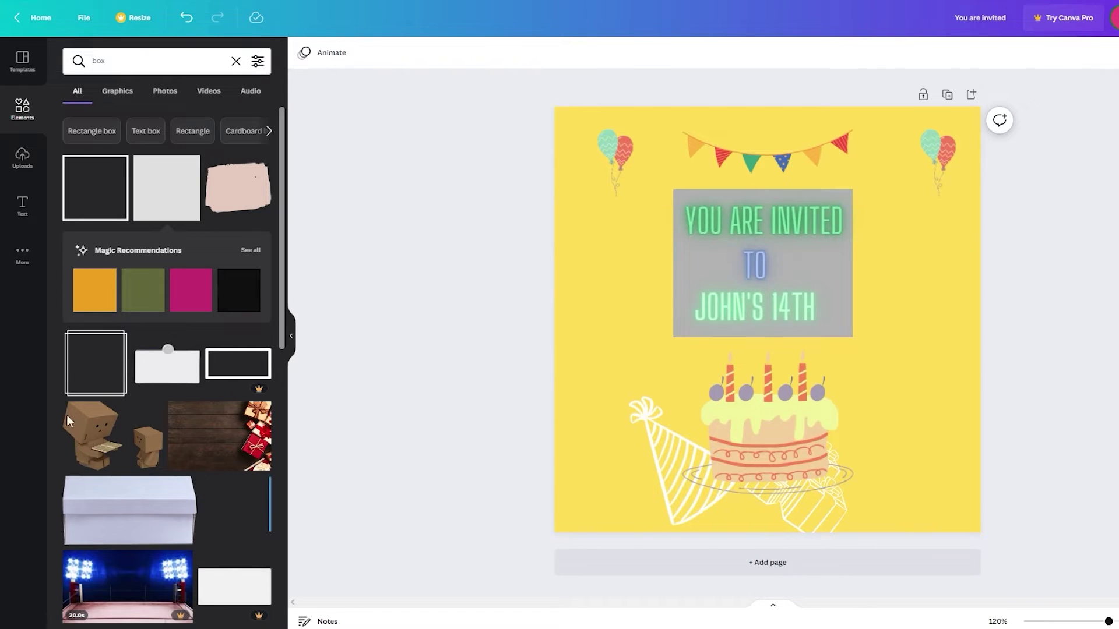
# Add the cardboard-box figures image, shrink it, and place it in the page's lower-right corner with the small figure partly off the page
pyautogui.click(93, 423)
pyautogui.moveTo(938, 200); pyautogui.dragTo(920, 215)
pyautogui.moveTo(695, 297); pyautogui.dragTo(743, 338)
pyautogui.moveTo(639, 371); pyautogui.dragTo(906, 465)
pyautogui.click(1094, 466)
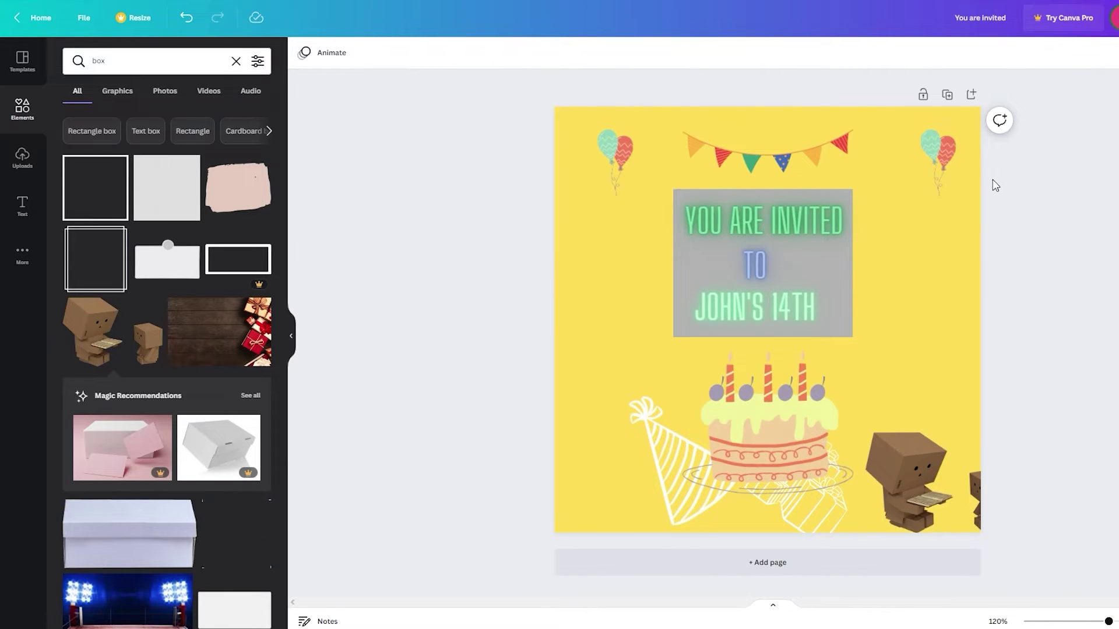
# Move the bunting up to the top edge of the page
pyautogui.moveTo(834, 137); pyautogui.dragTo(835, 115)
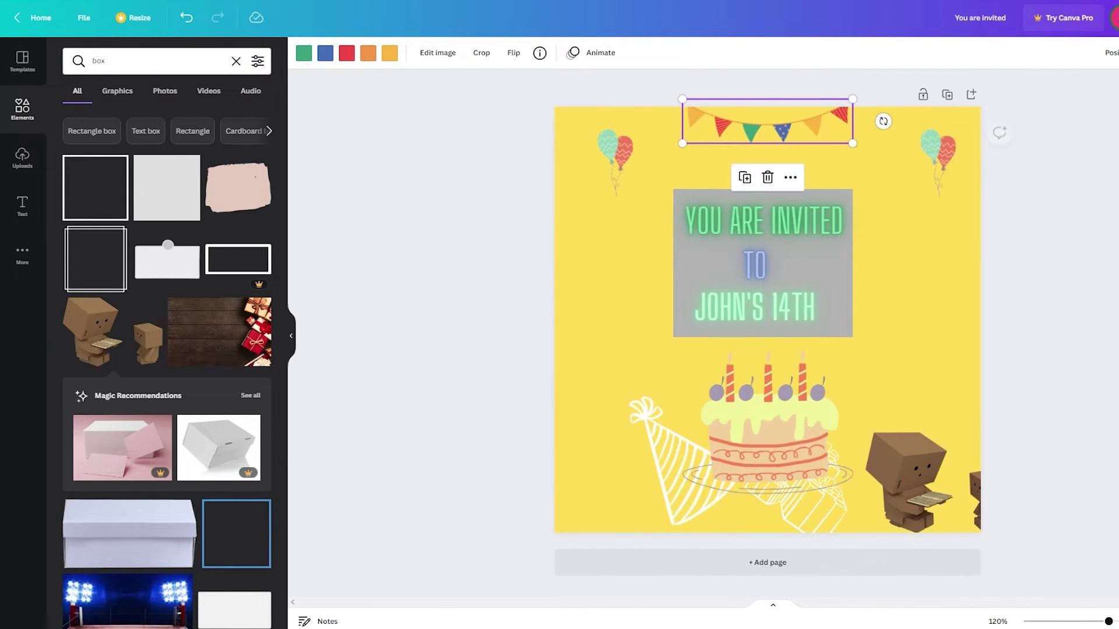
pyautogui.press('Escape')
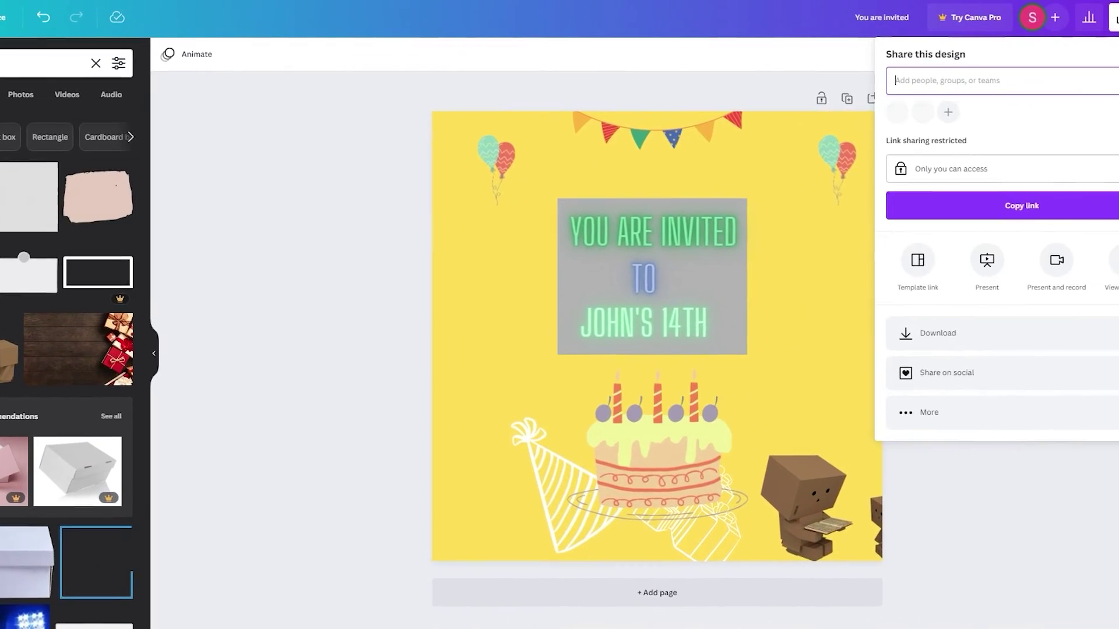
# Download the finished invitation with PDF Print as the file type
pyautogui.click(1037, 335)
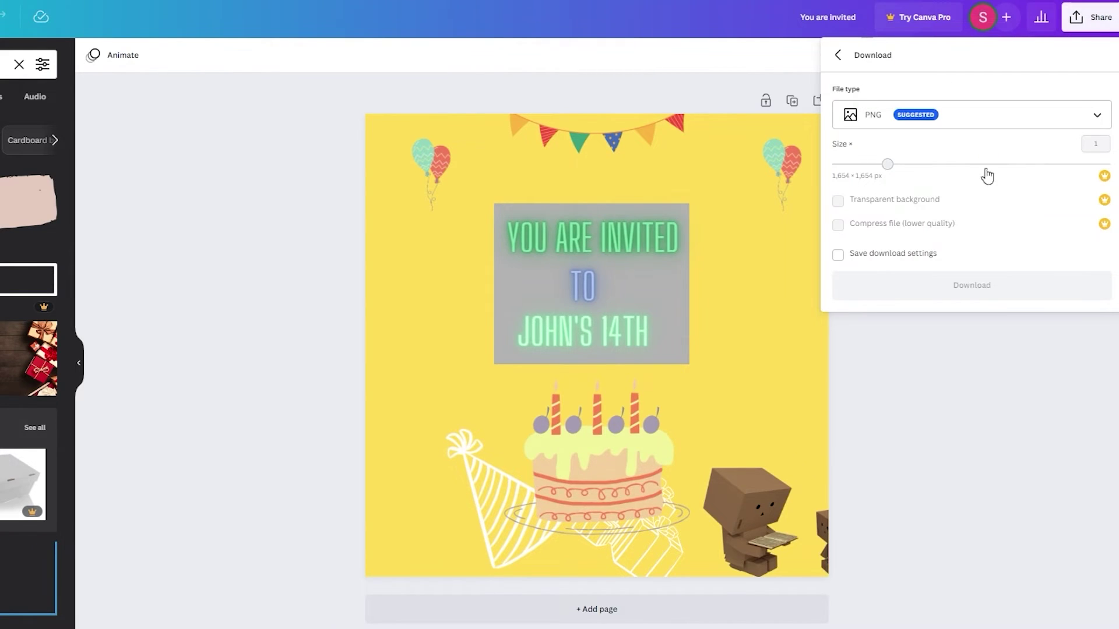
pyautogui.click(1042, 123)
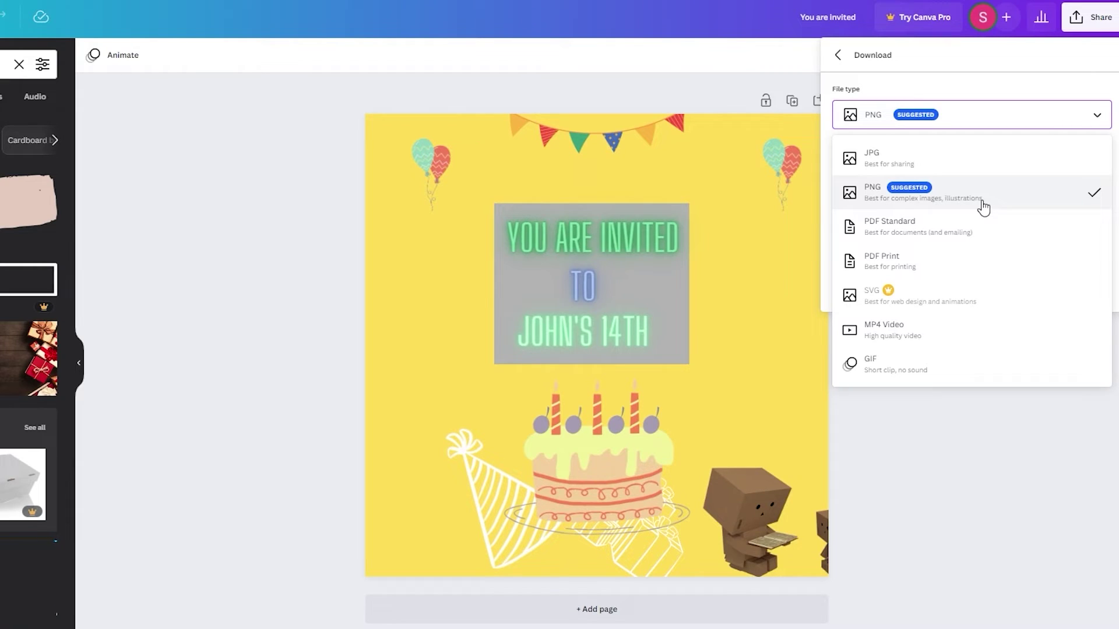
pyautogui.click(953, 202)
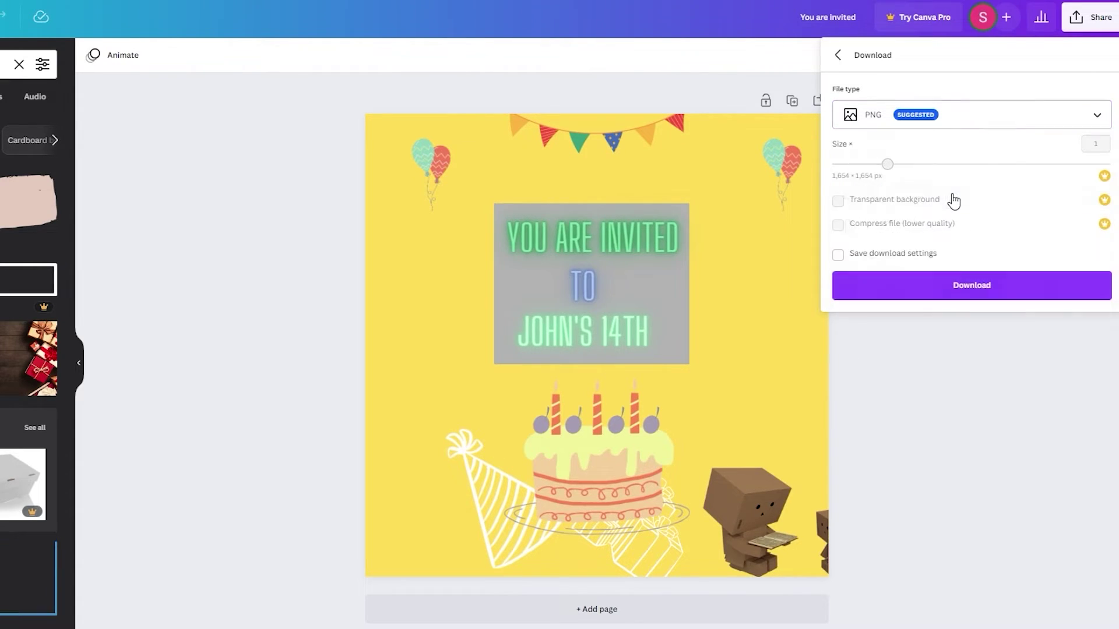
pyautogui.click(1071, 125)
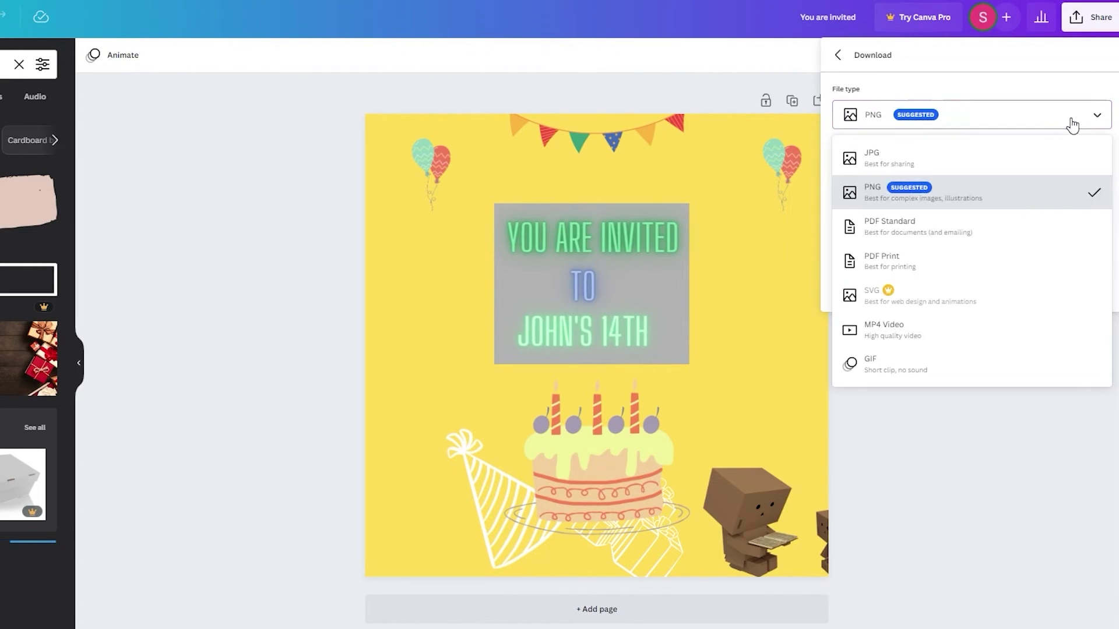
pyautogui.click(960, 273)
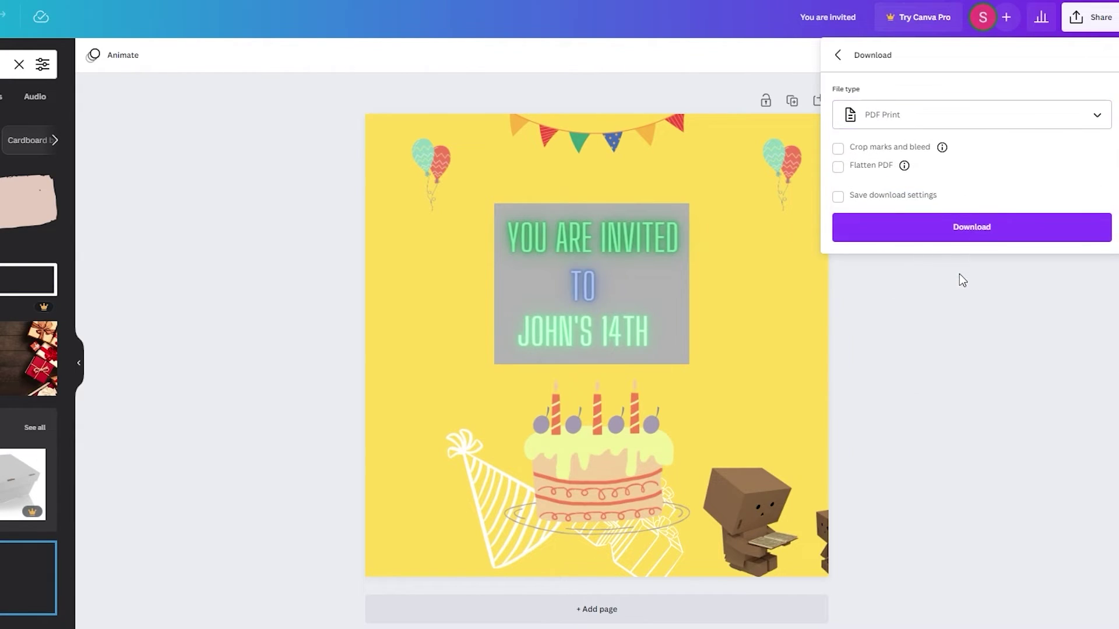
pyautogui.click(1003, 229)
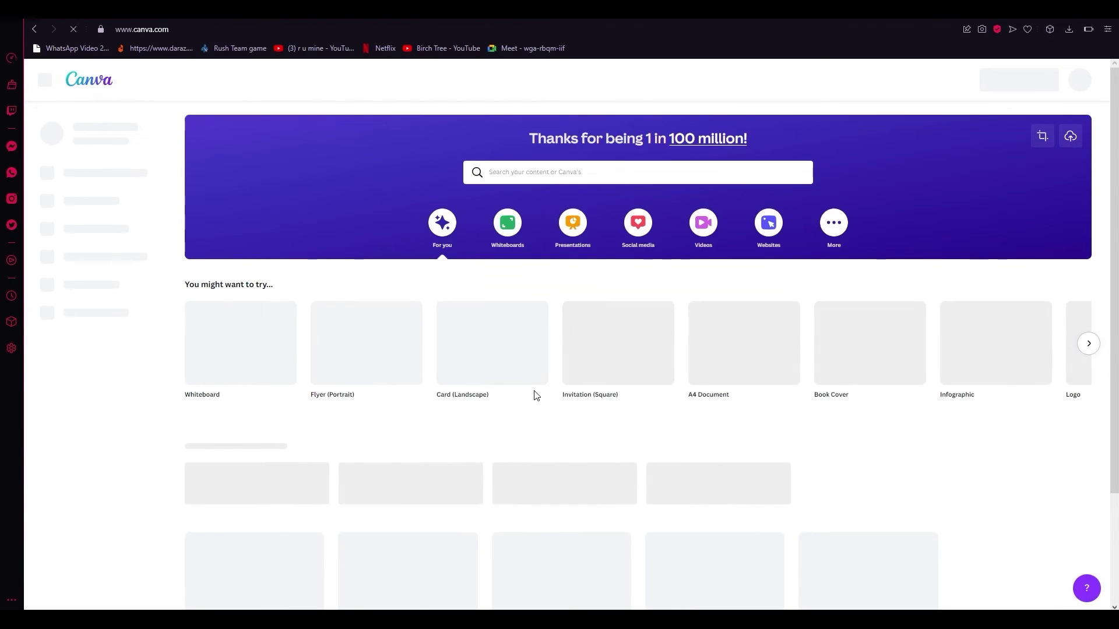
# Look through the recent designs on the home page and bring up the plans and pricing overview
pyautogui.scroll(-3, 670, 196)
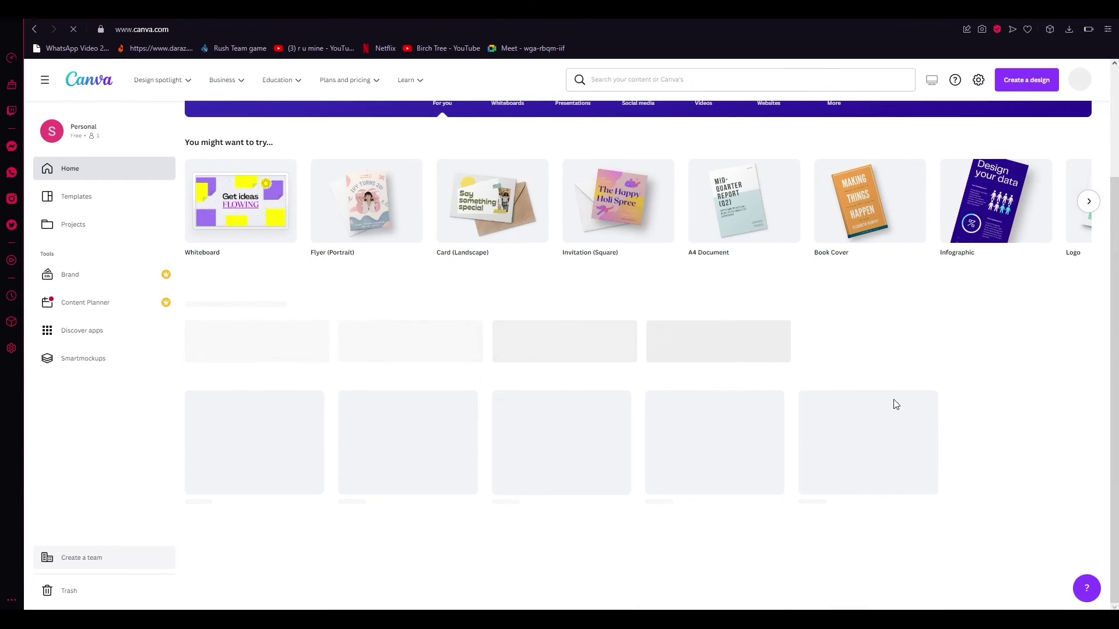
pyautogui.scroll(-5, 243, 459)
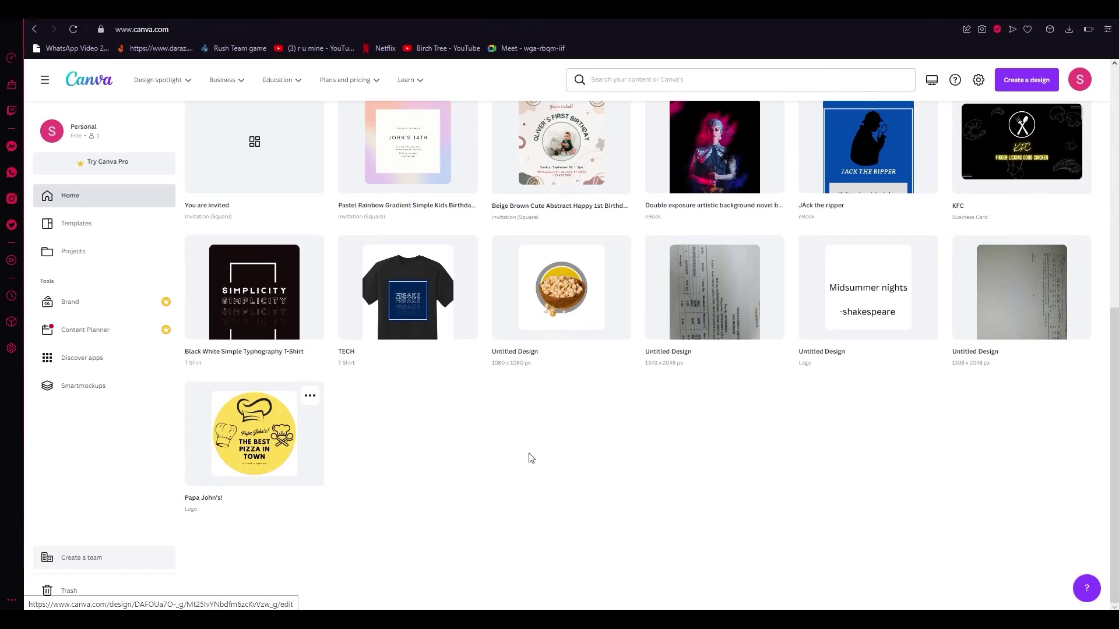
pyautogui.scroll(8, 551, 293)
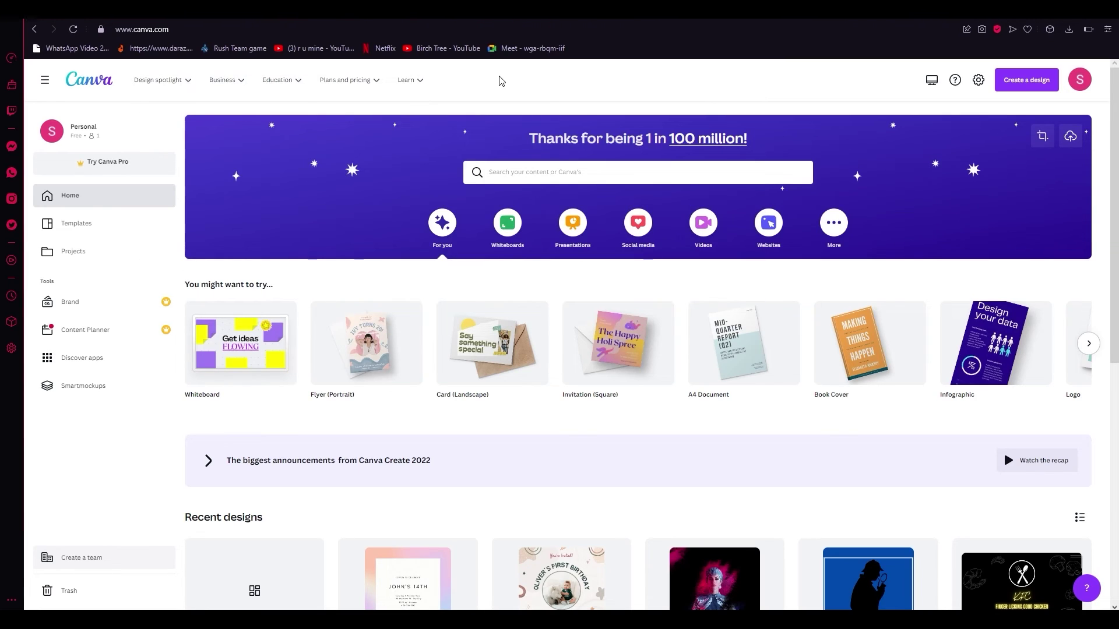
pyautogui.moveTo(352, 82)
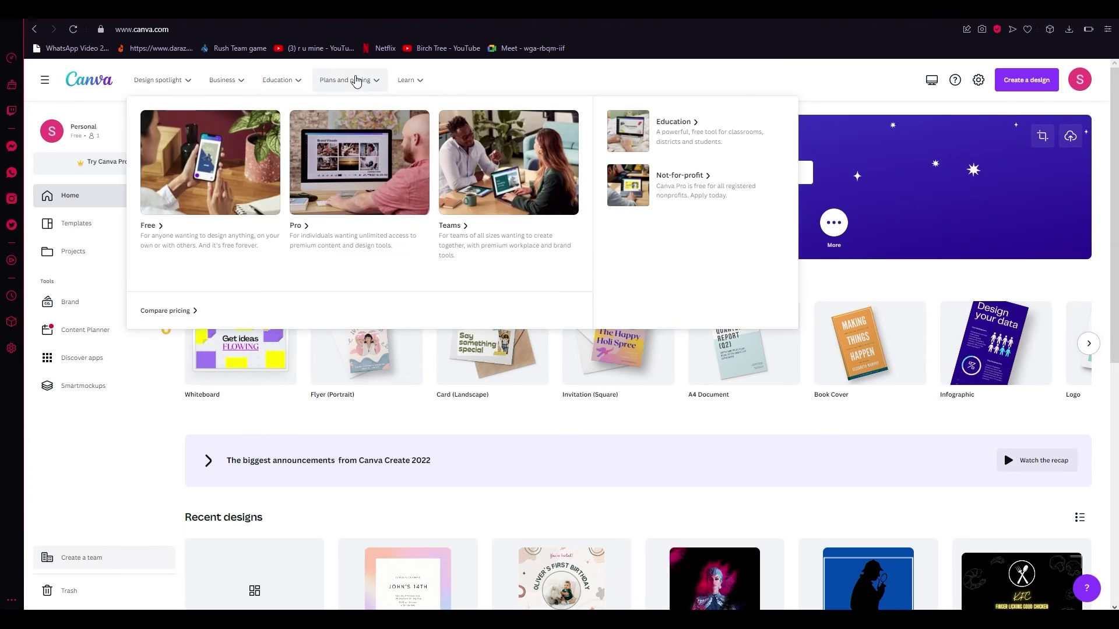